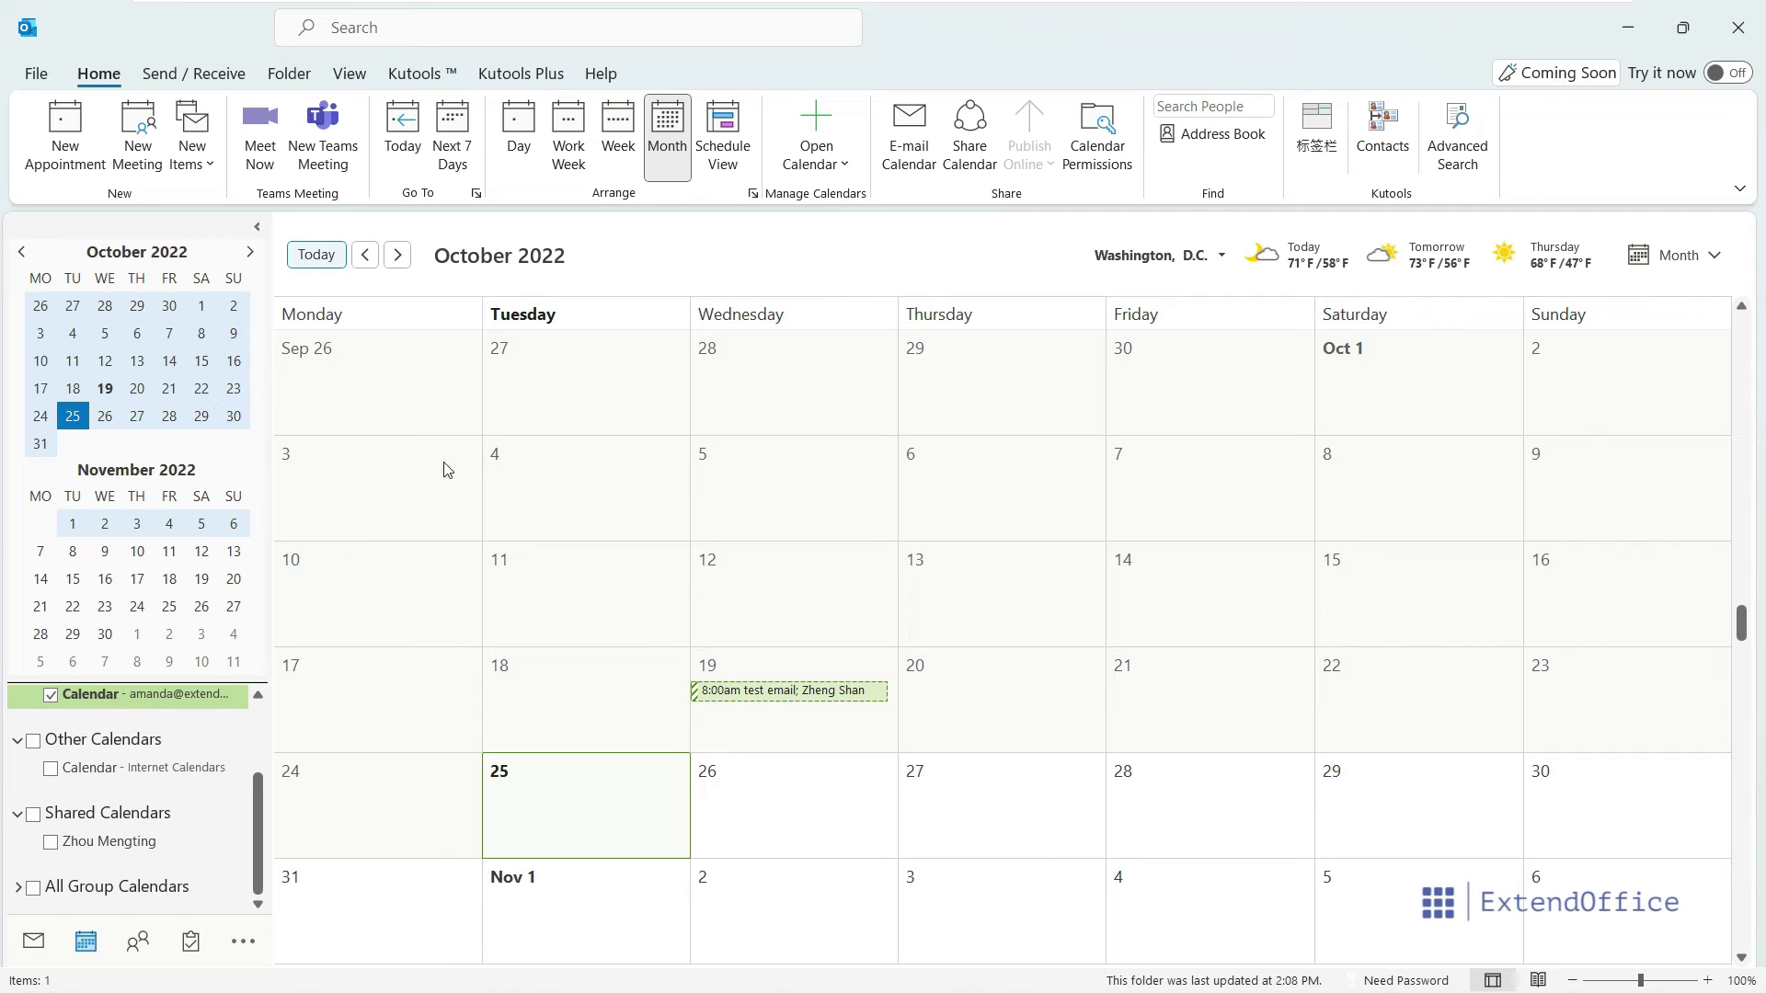
Show the internet calendar and the colleague's shared calendar beside the own calendar
click(51, 768)
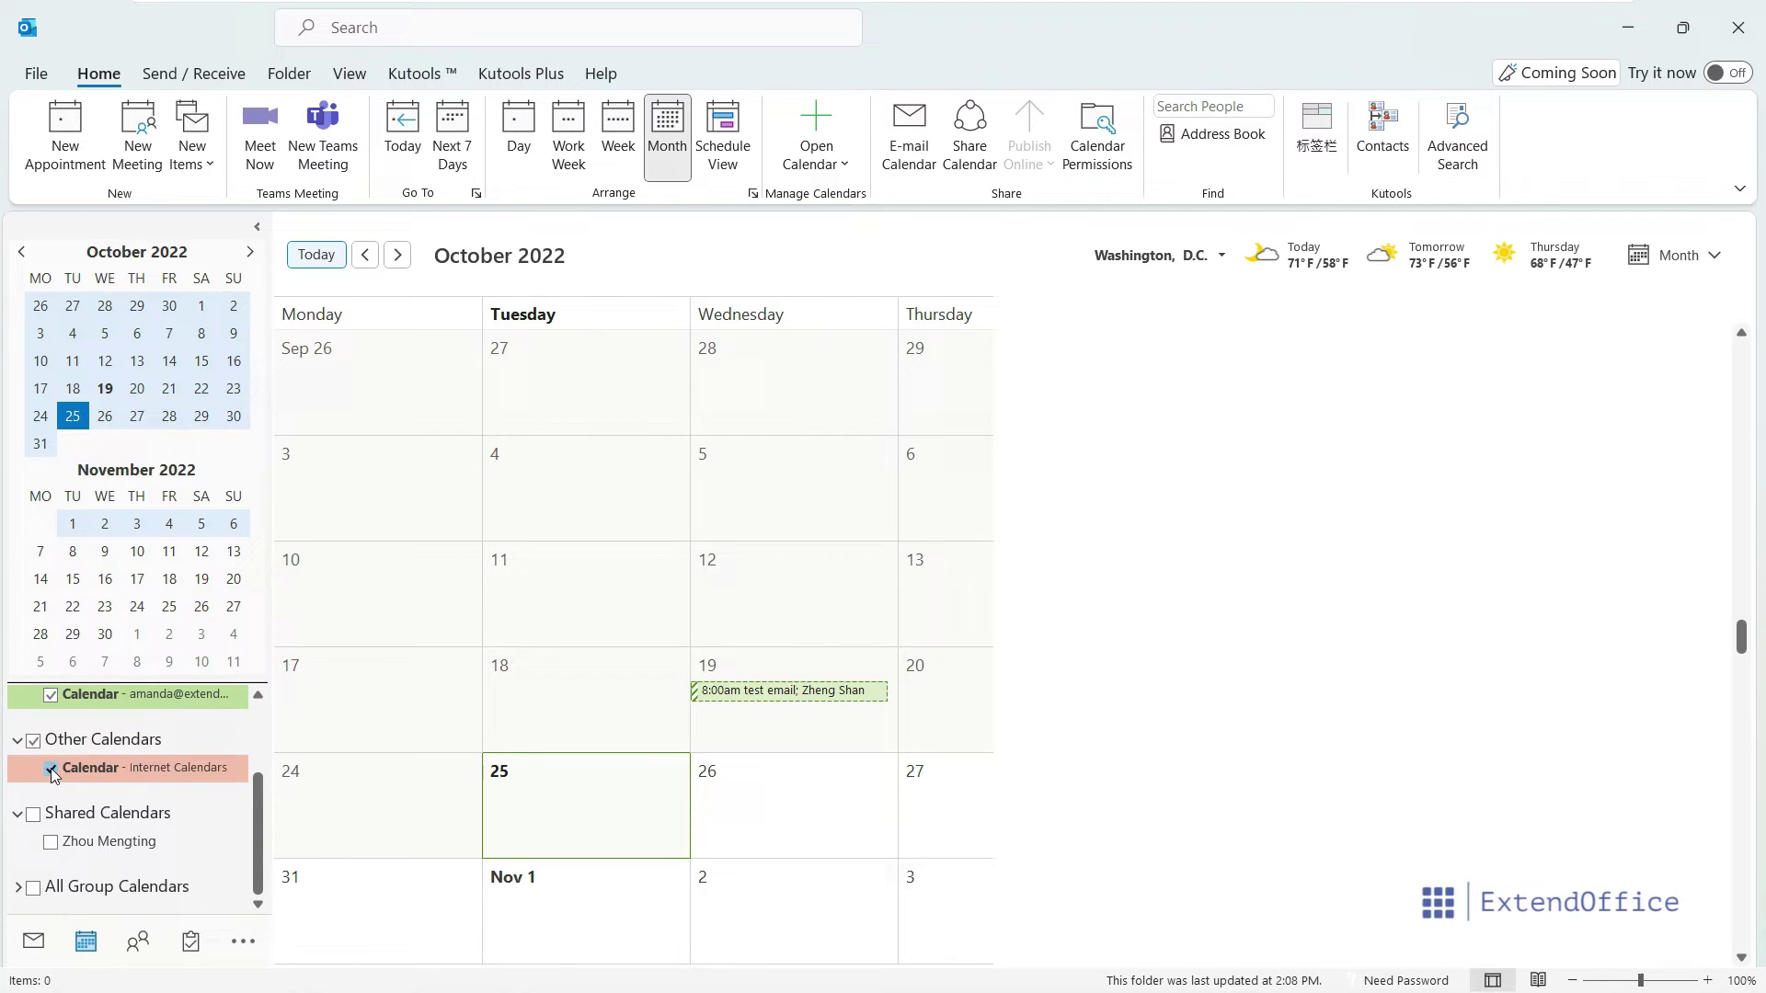
click(50, 842)
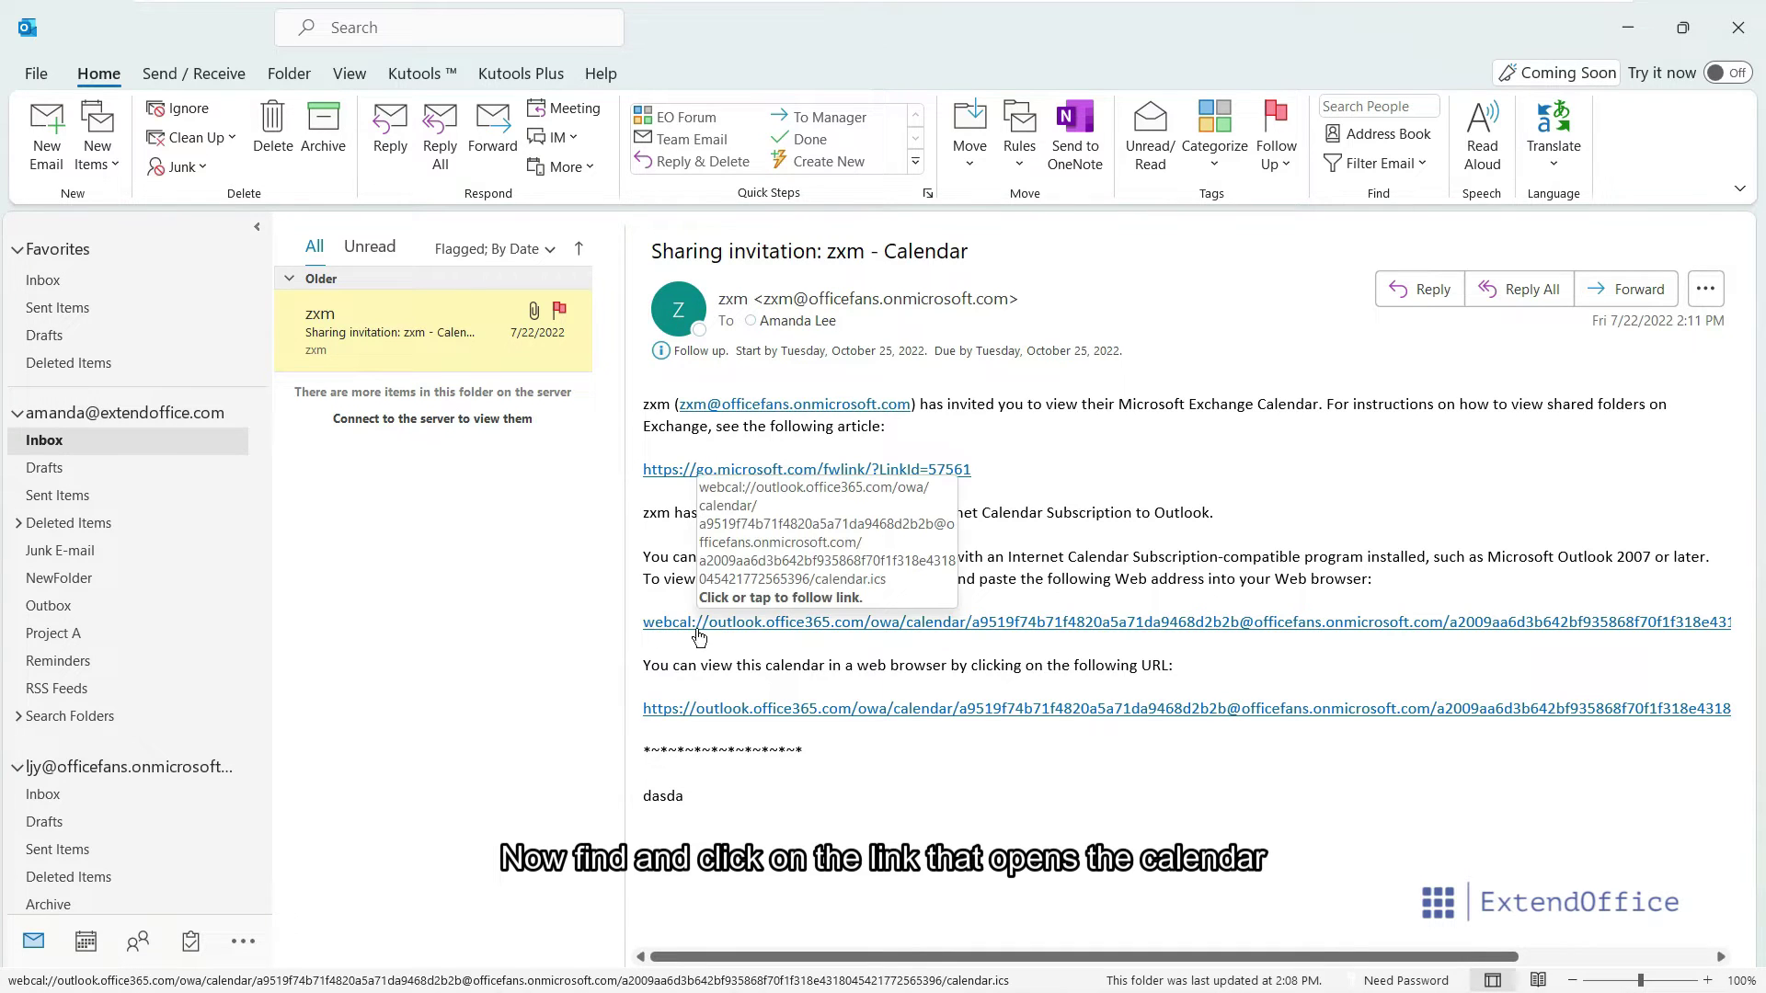
Follow the webcal link, accept the subscription options and confirm adding the internet calendar
click(924, 630)
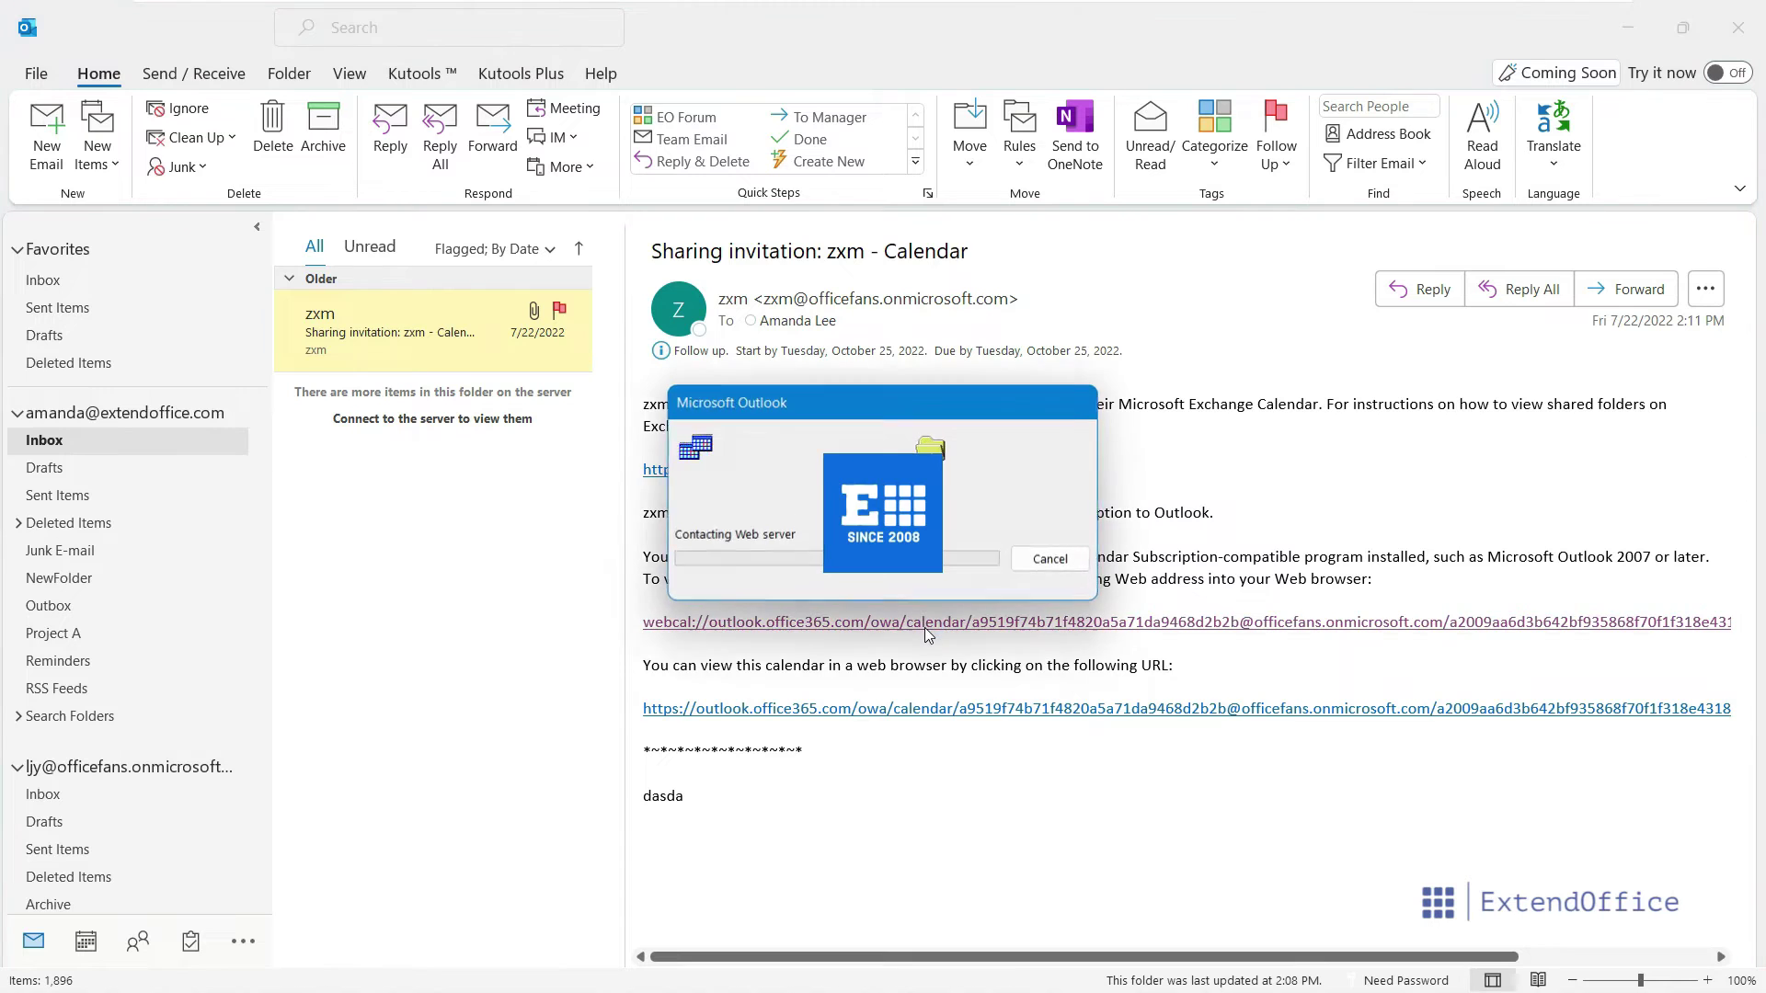
click(769, 599)
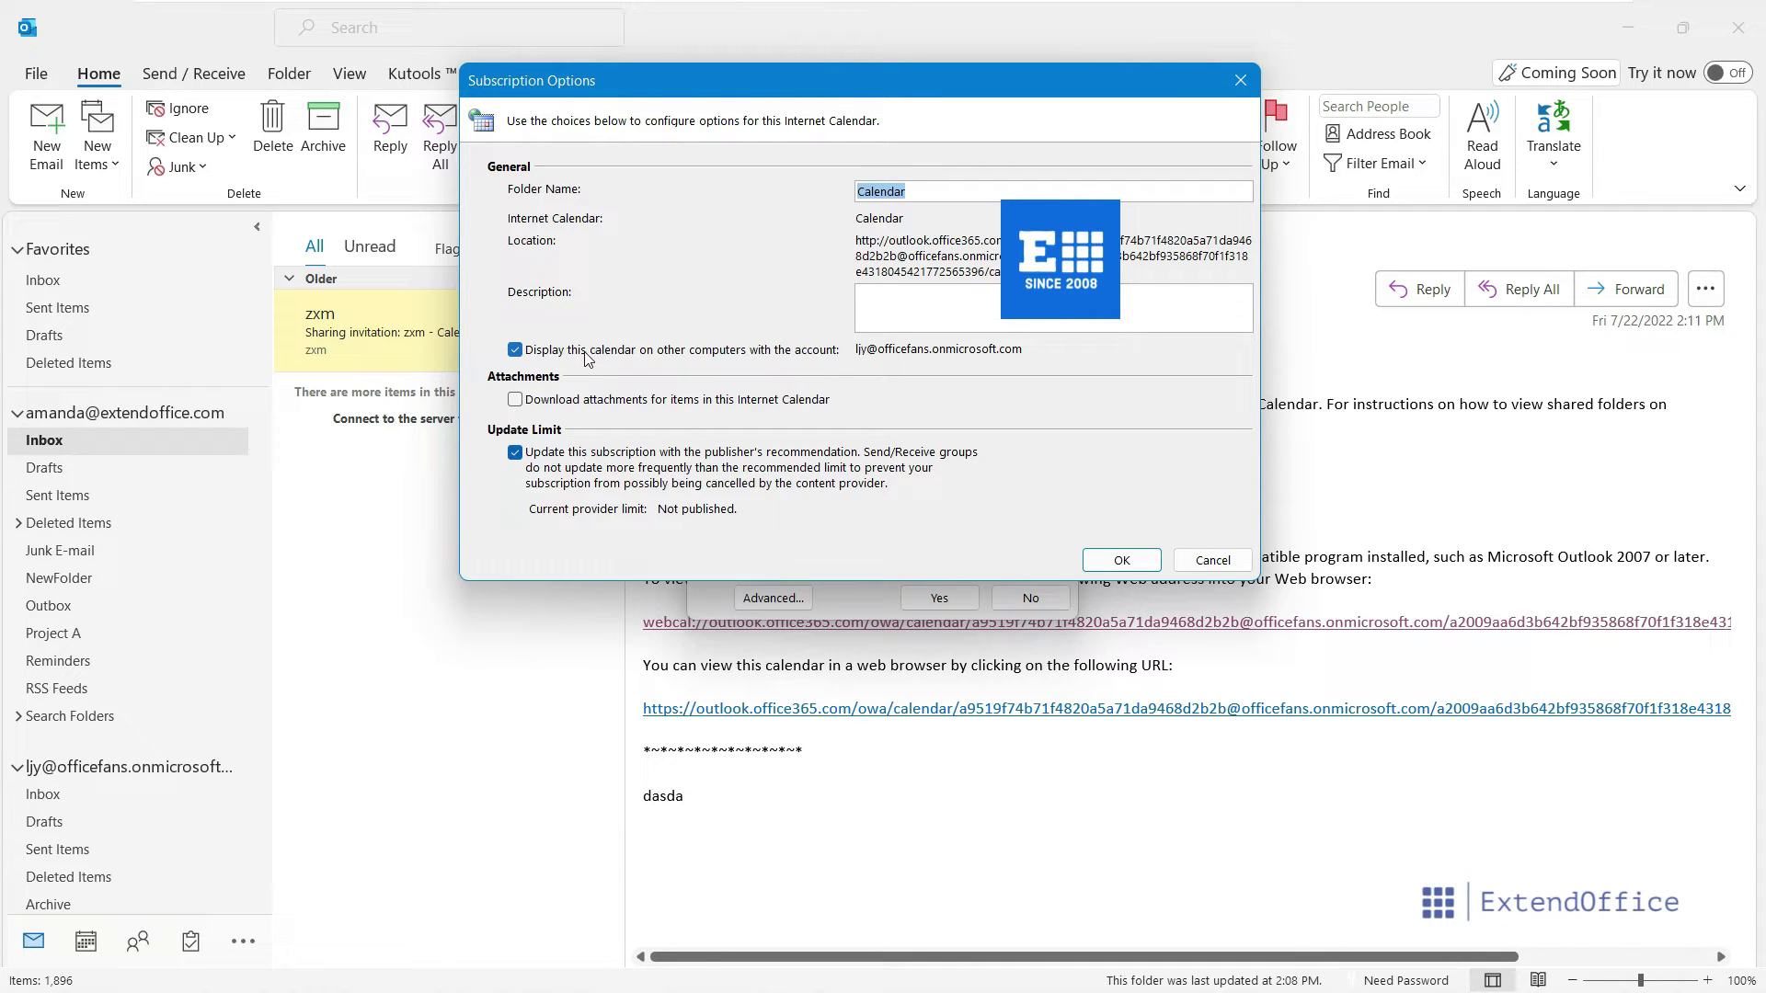
click(1135, 565)
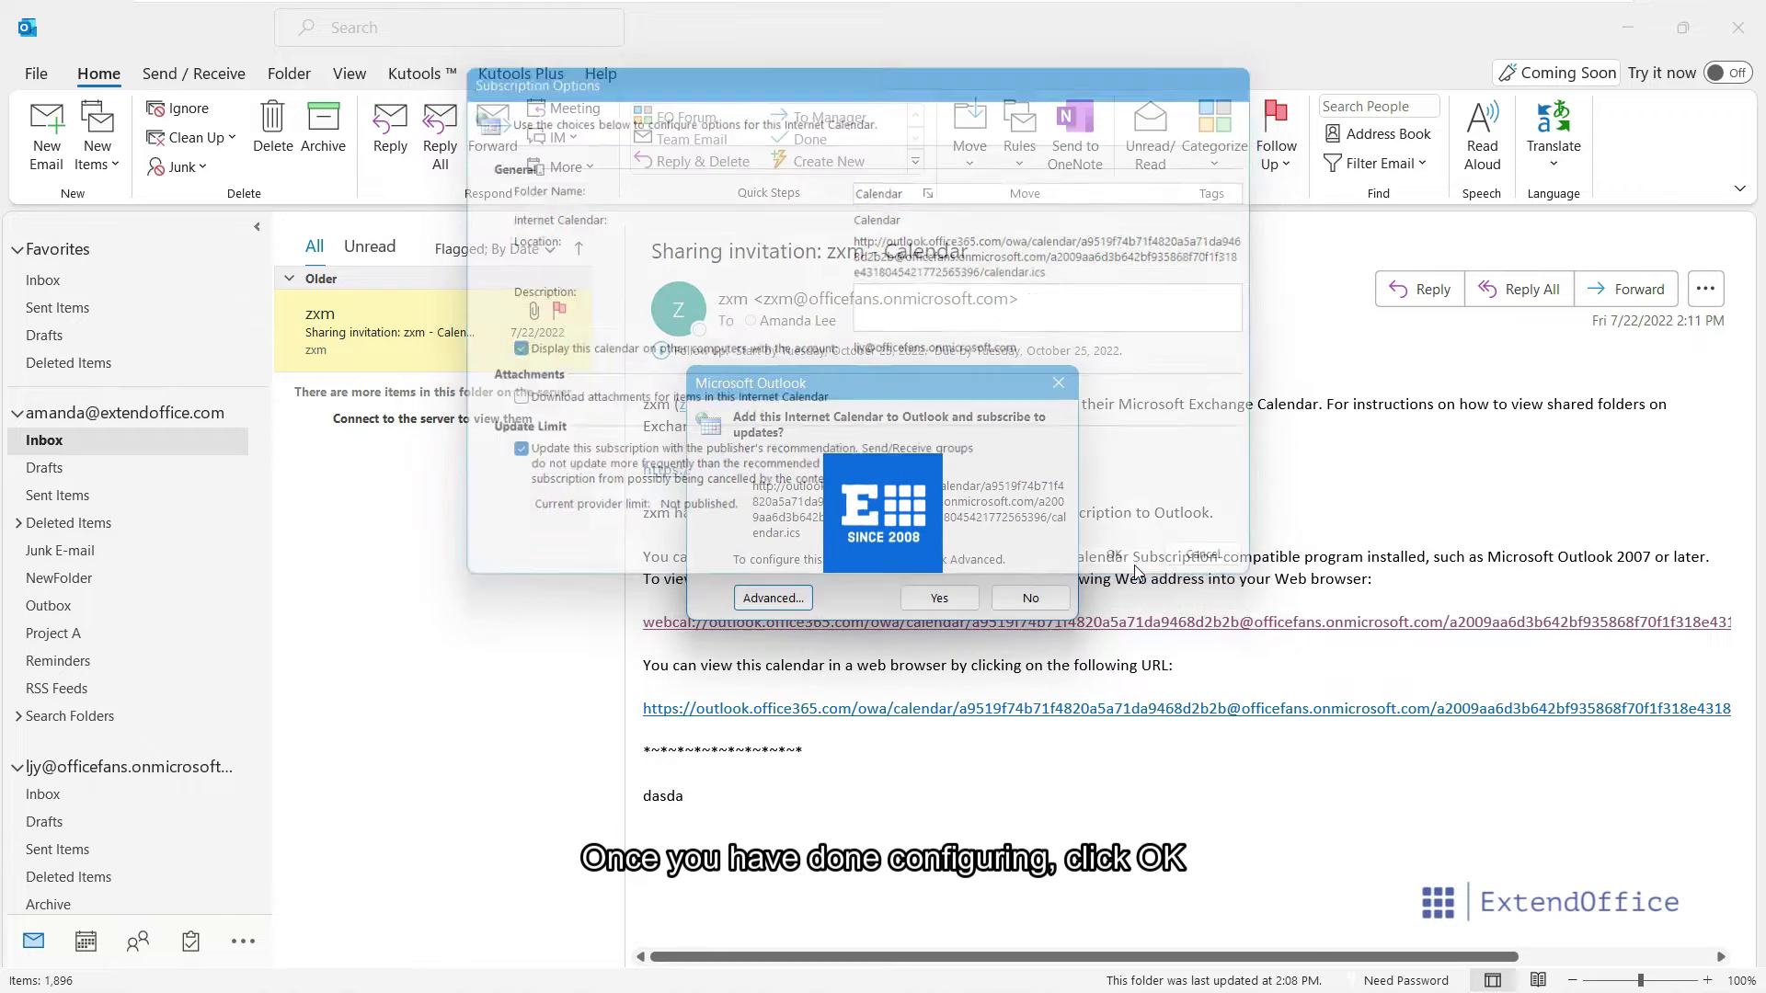
click(938, 599)
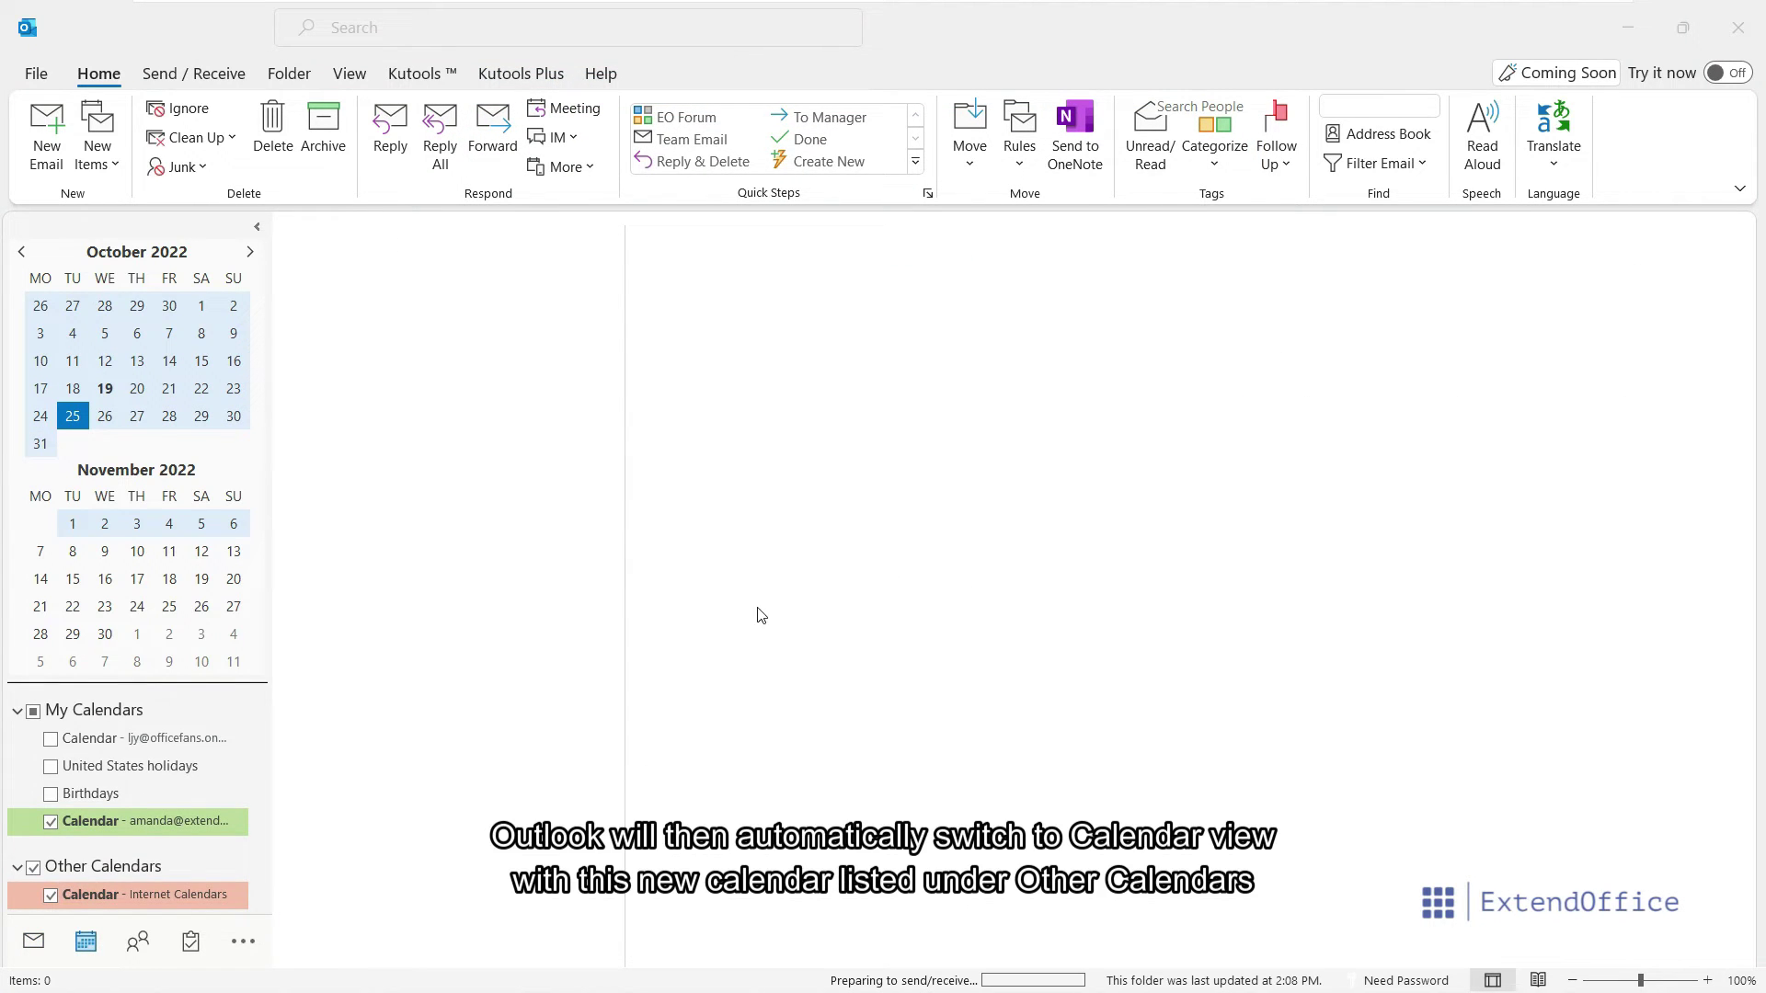
scroll(125, 773, down, 2)
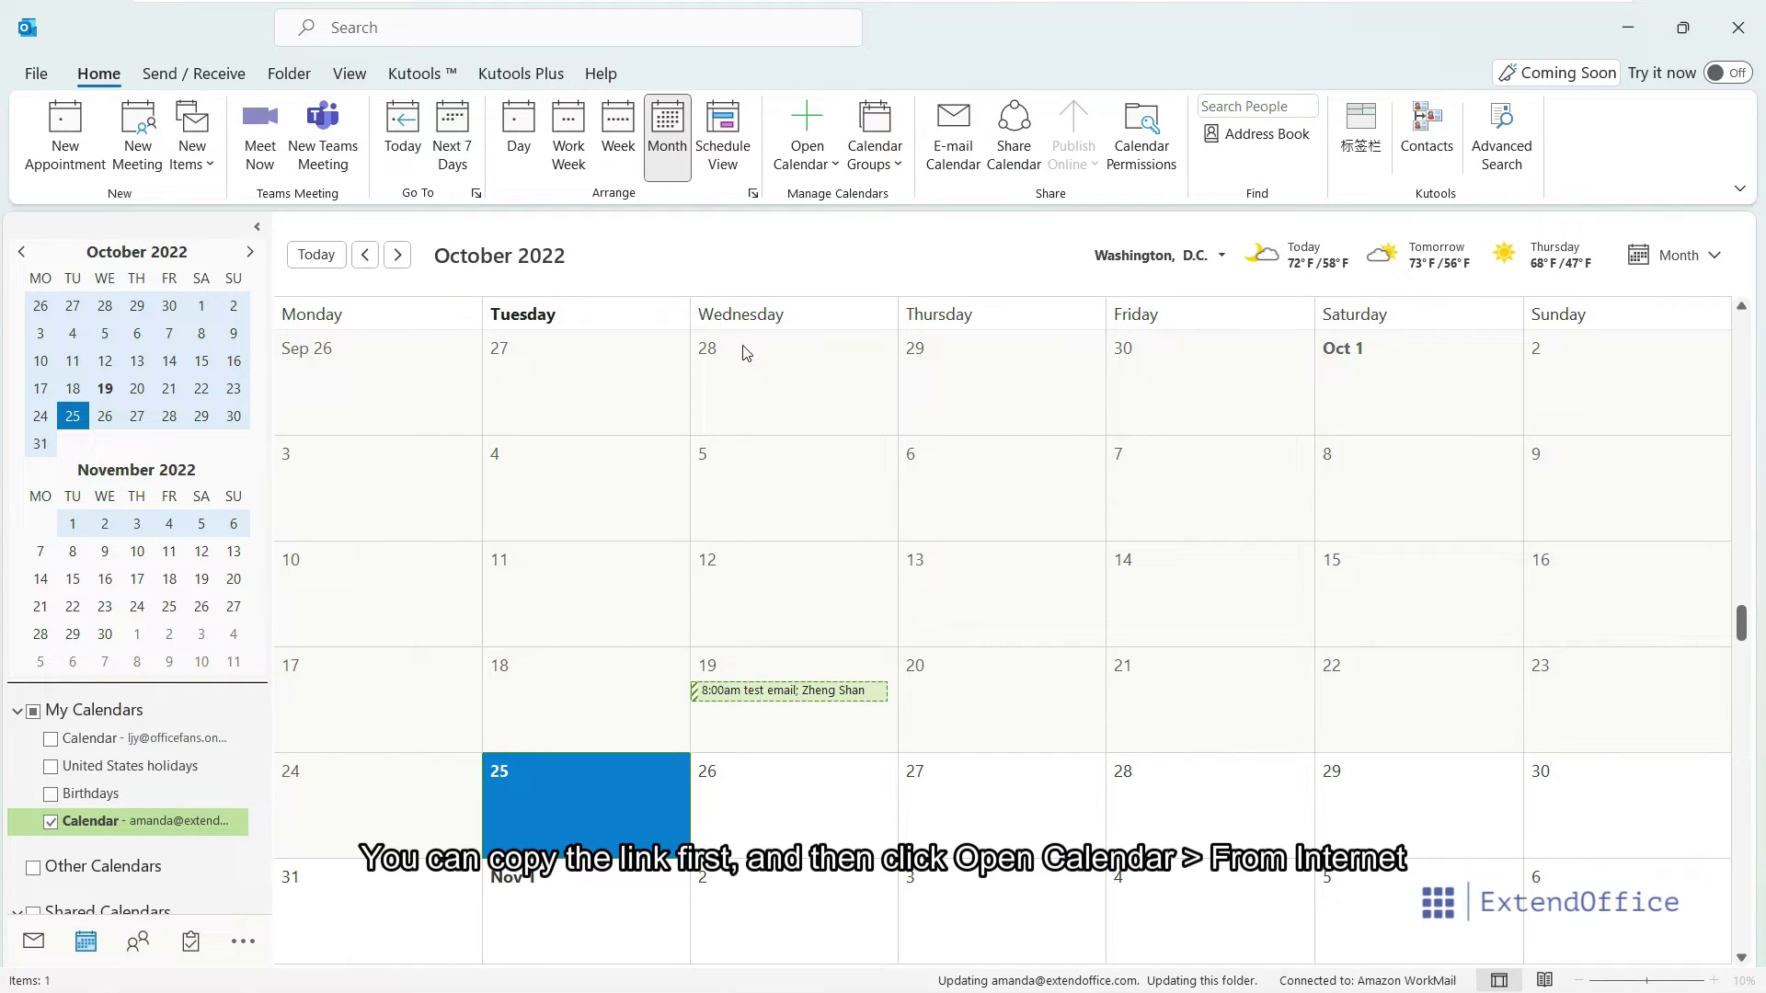
Start an internet calendar subscription with the copied ICS link pasted as its location
click(811, 163)
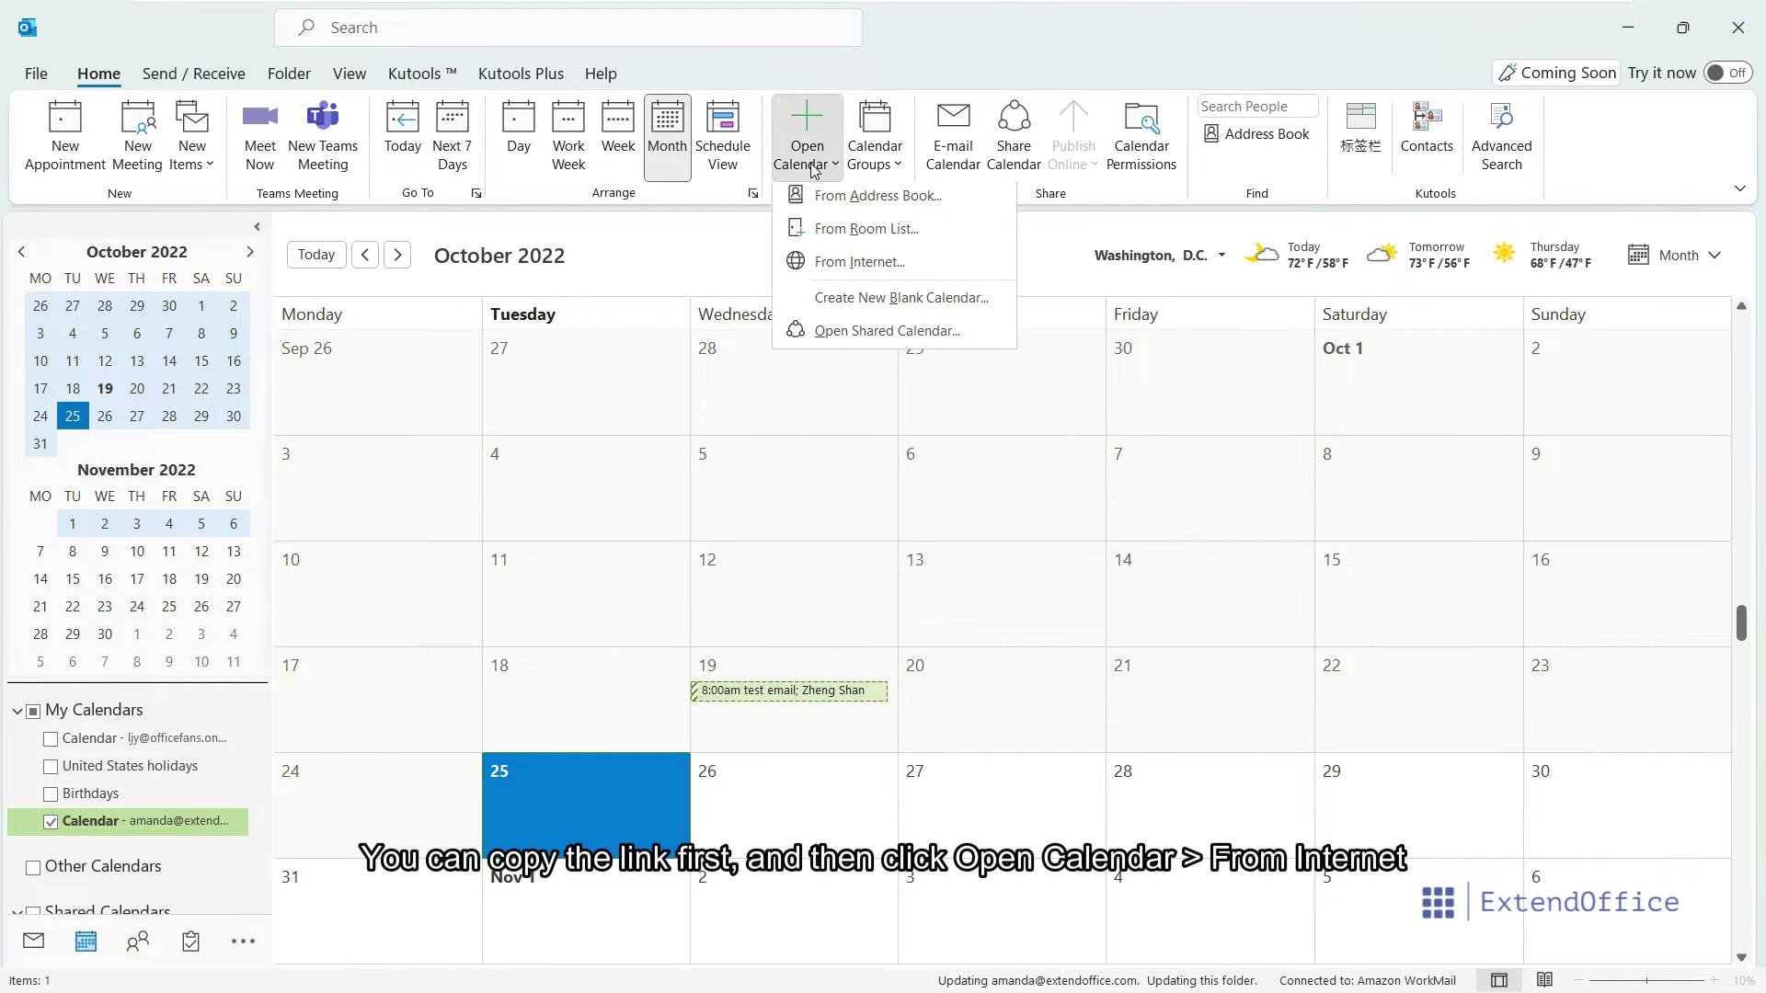
click(894, 270)
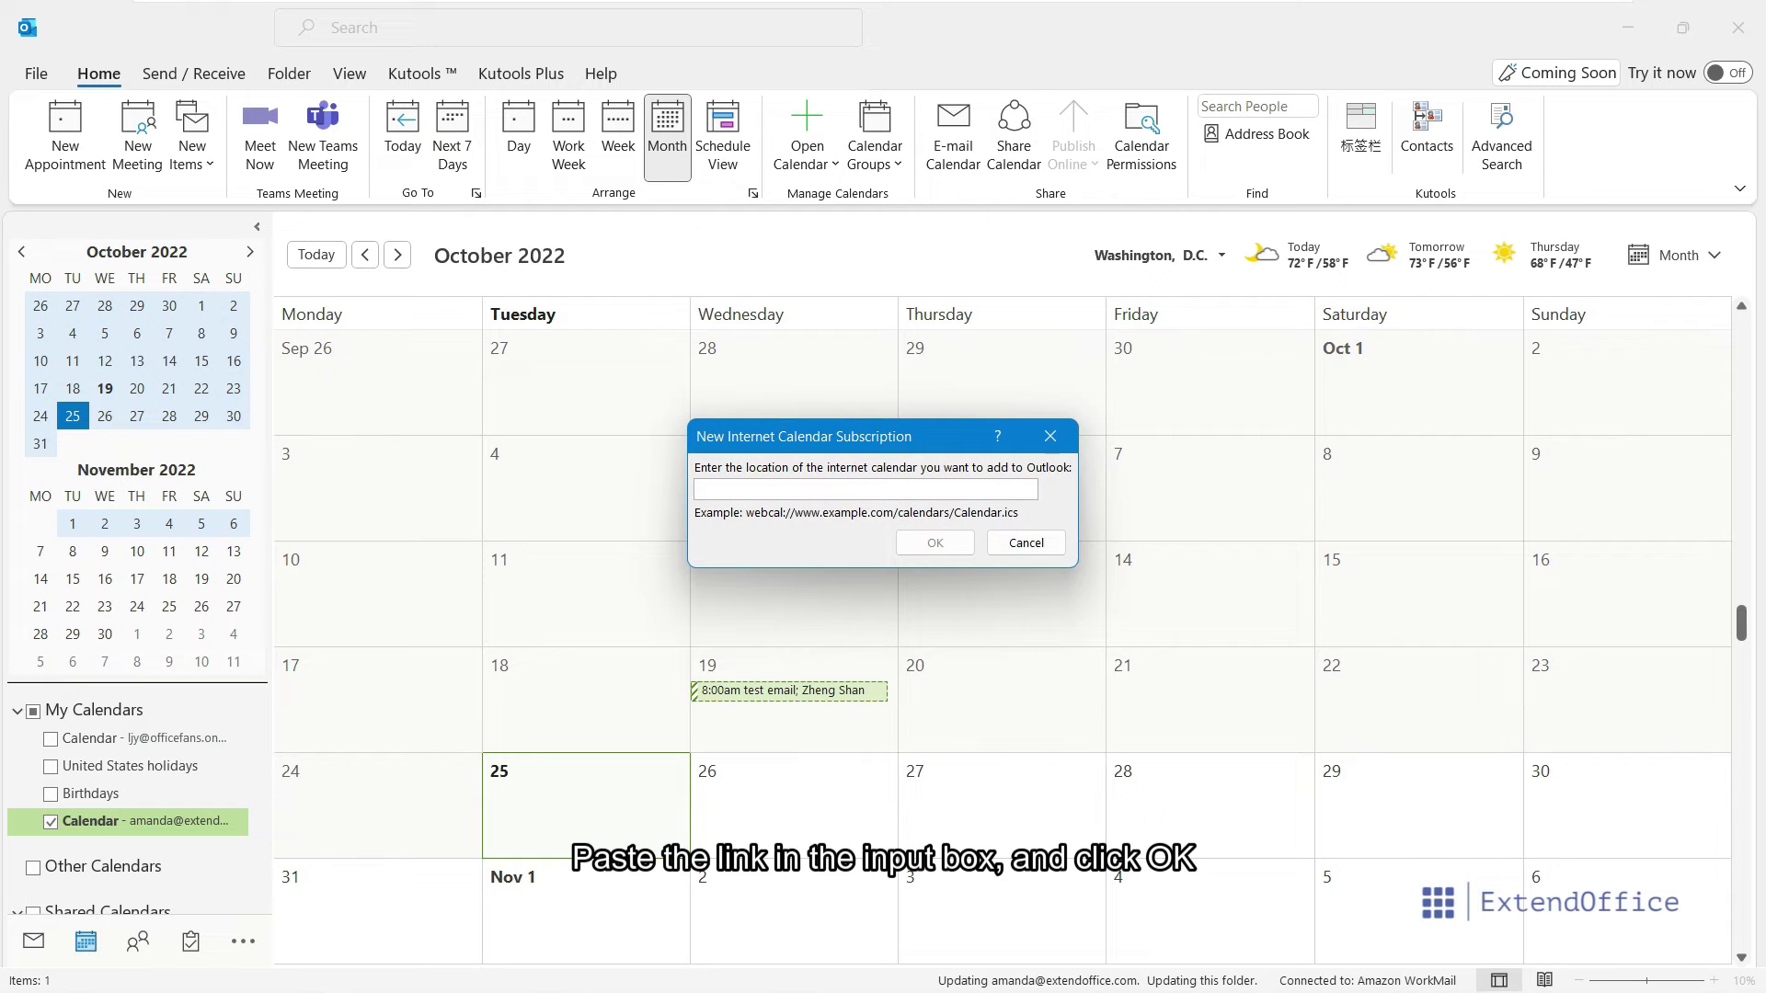
key(ctrl+v)
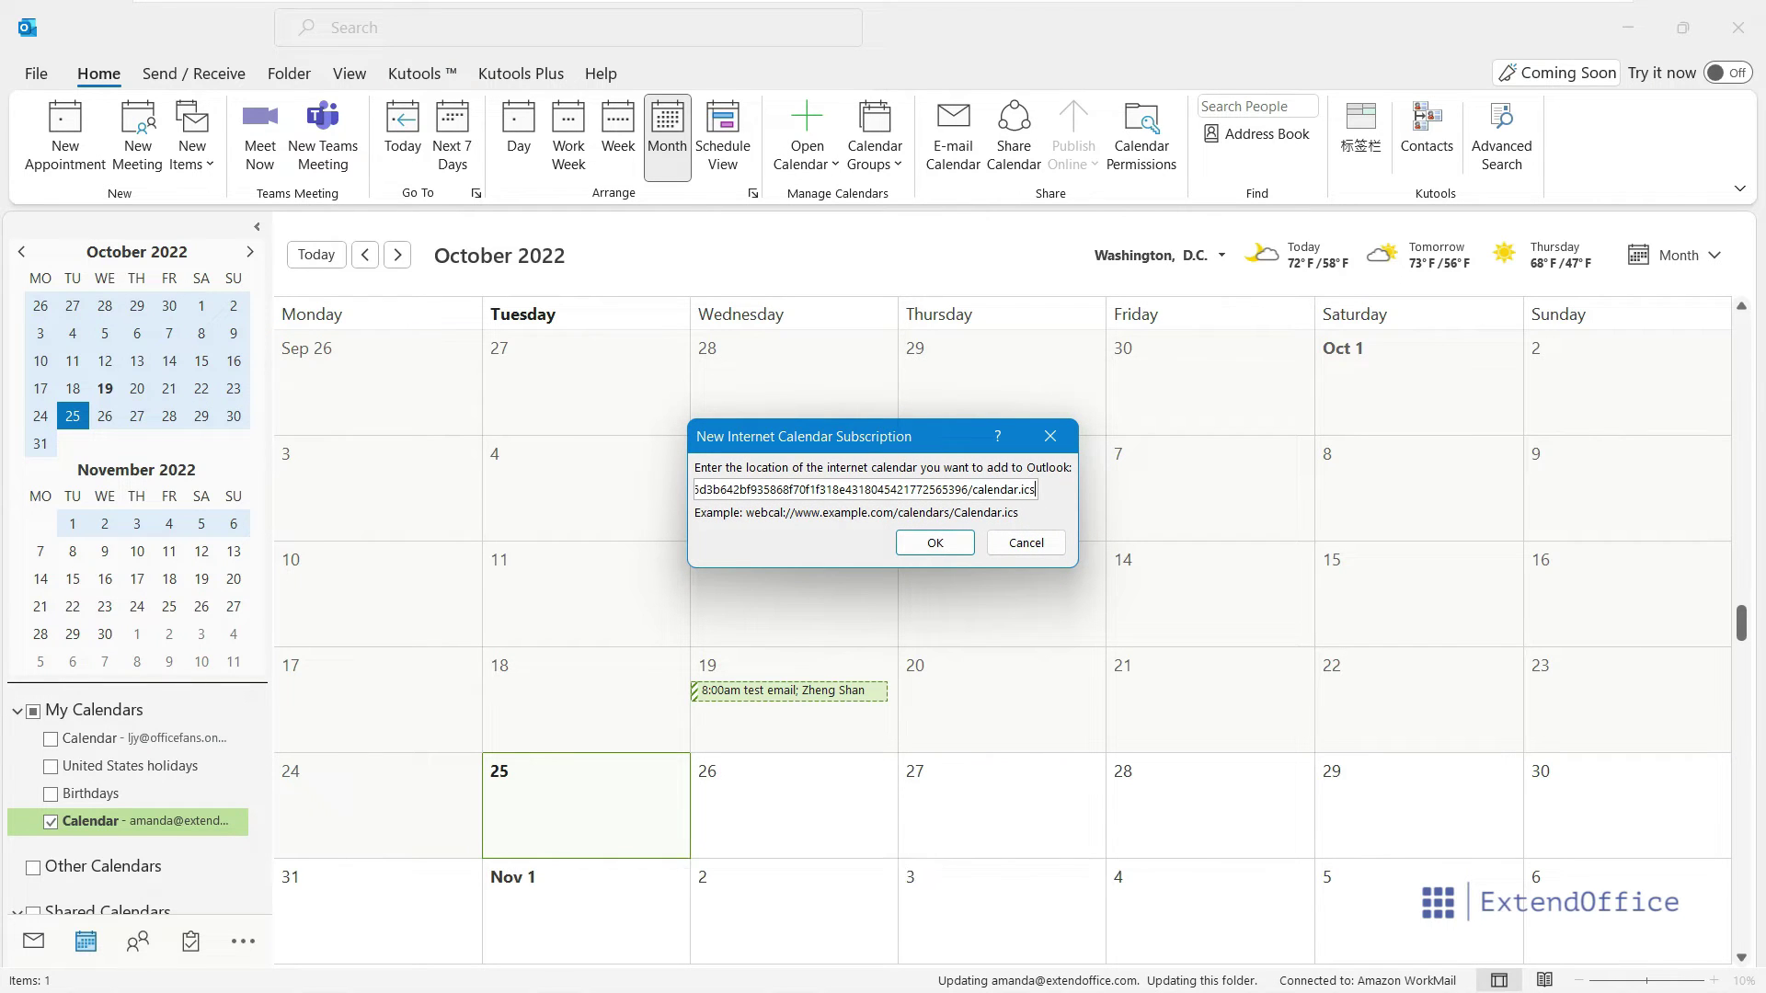
click(936, 547)
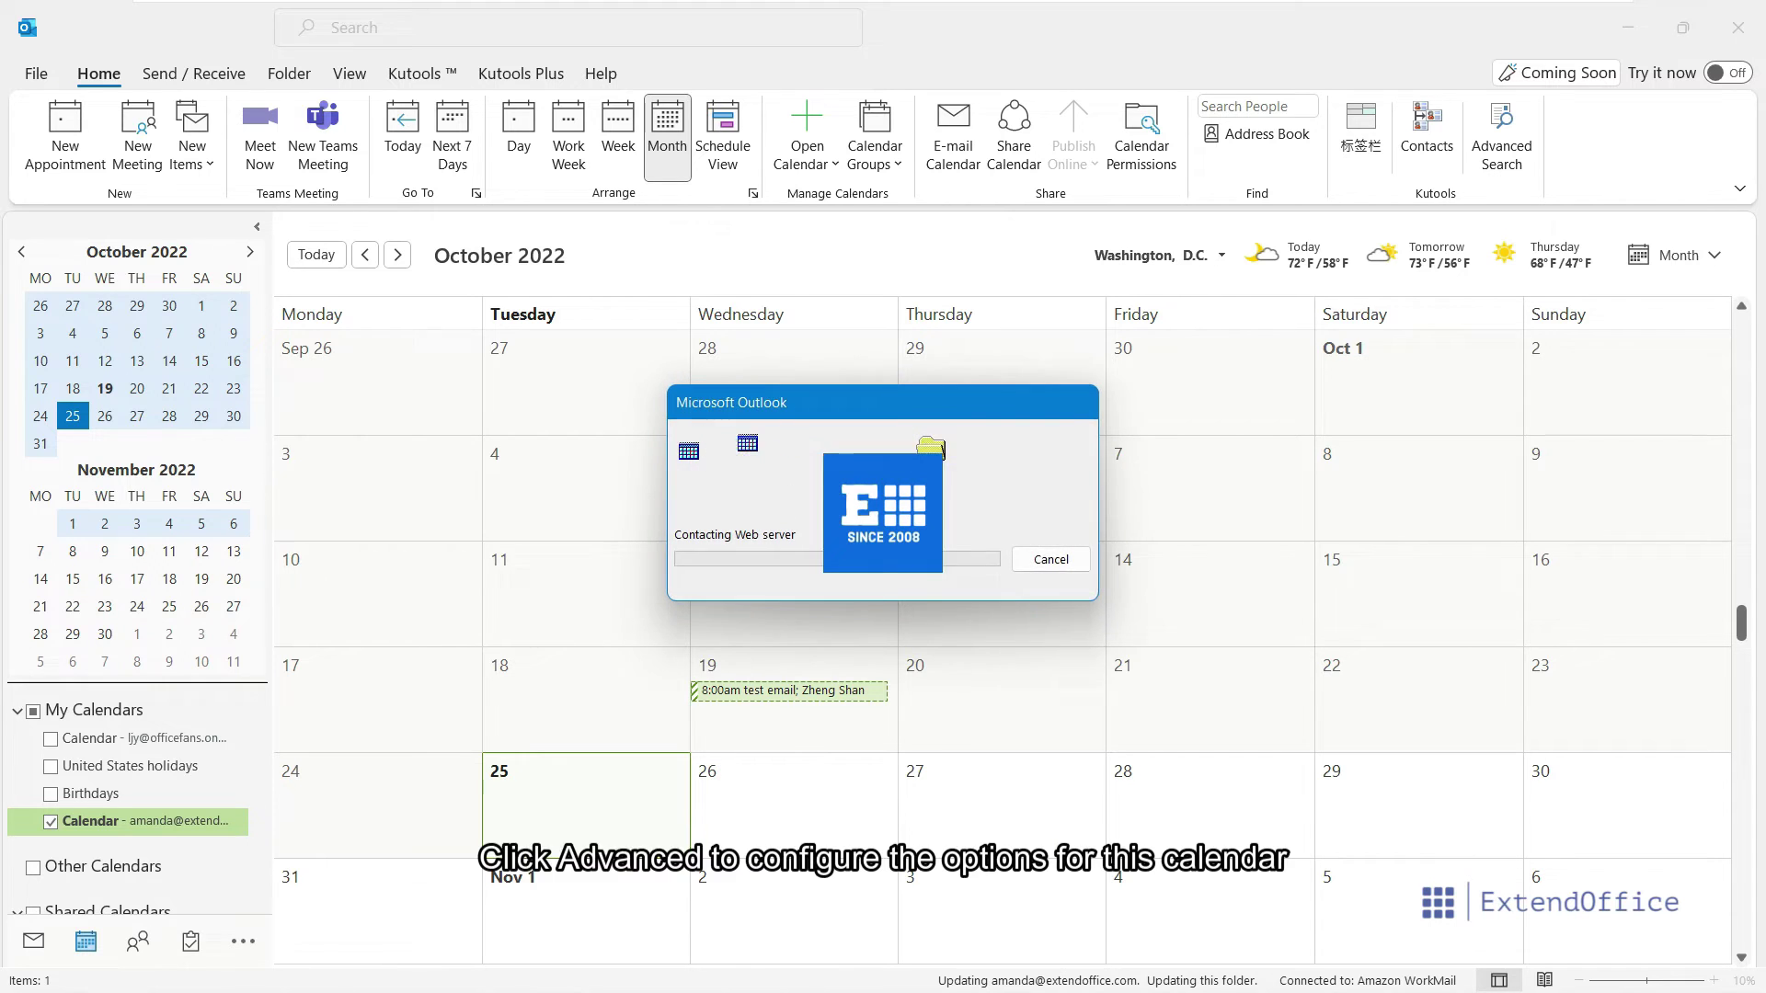
Accept the default subscription options and confirm adding the internet calendar
click(773, 598)
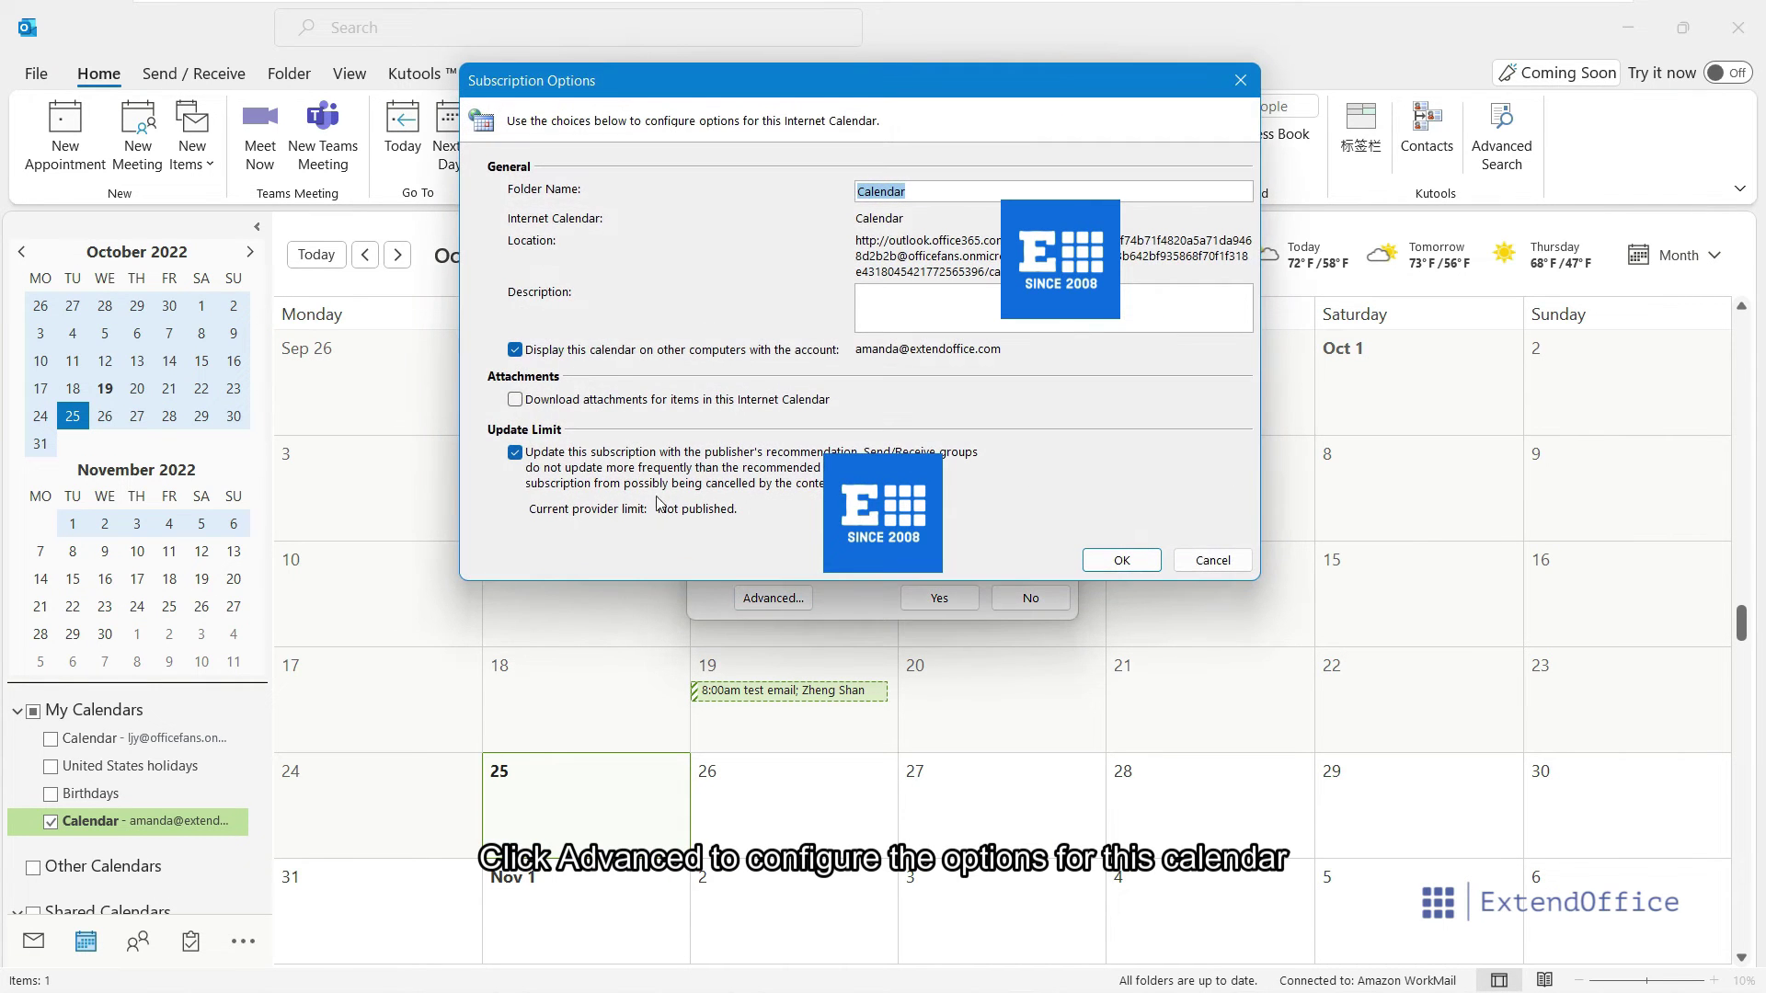
click(1104, 558)
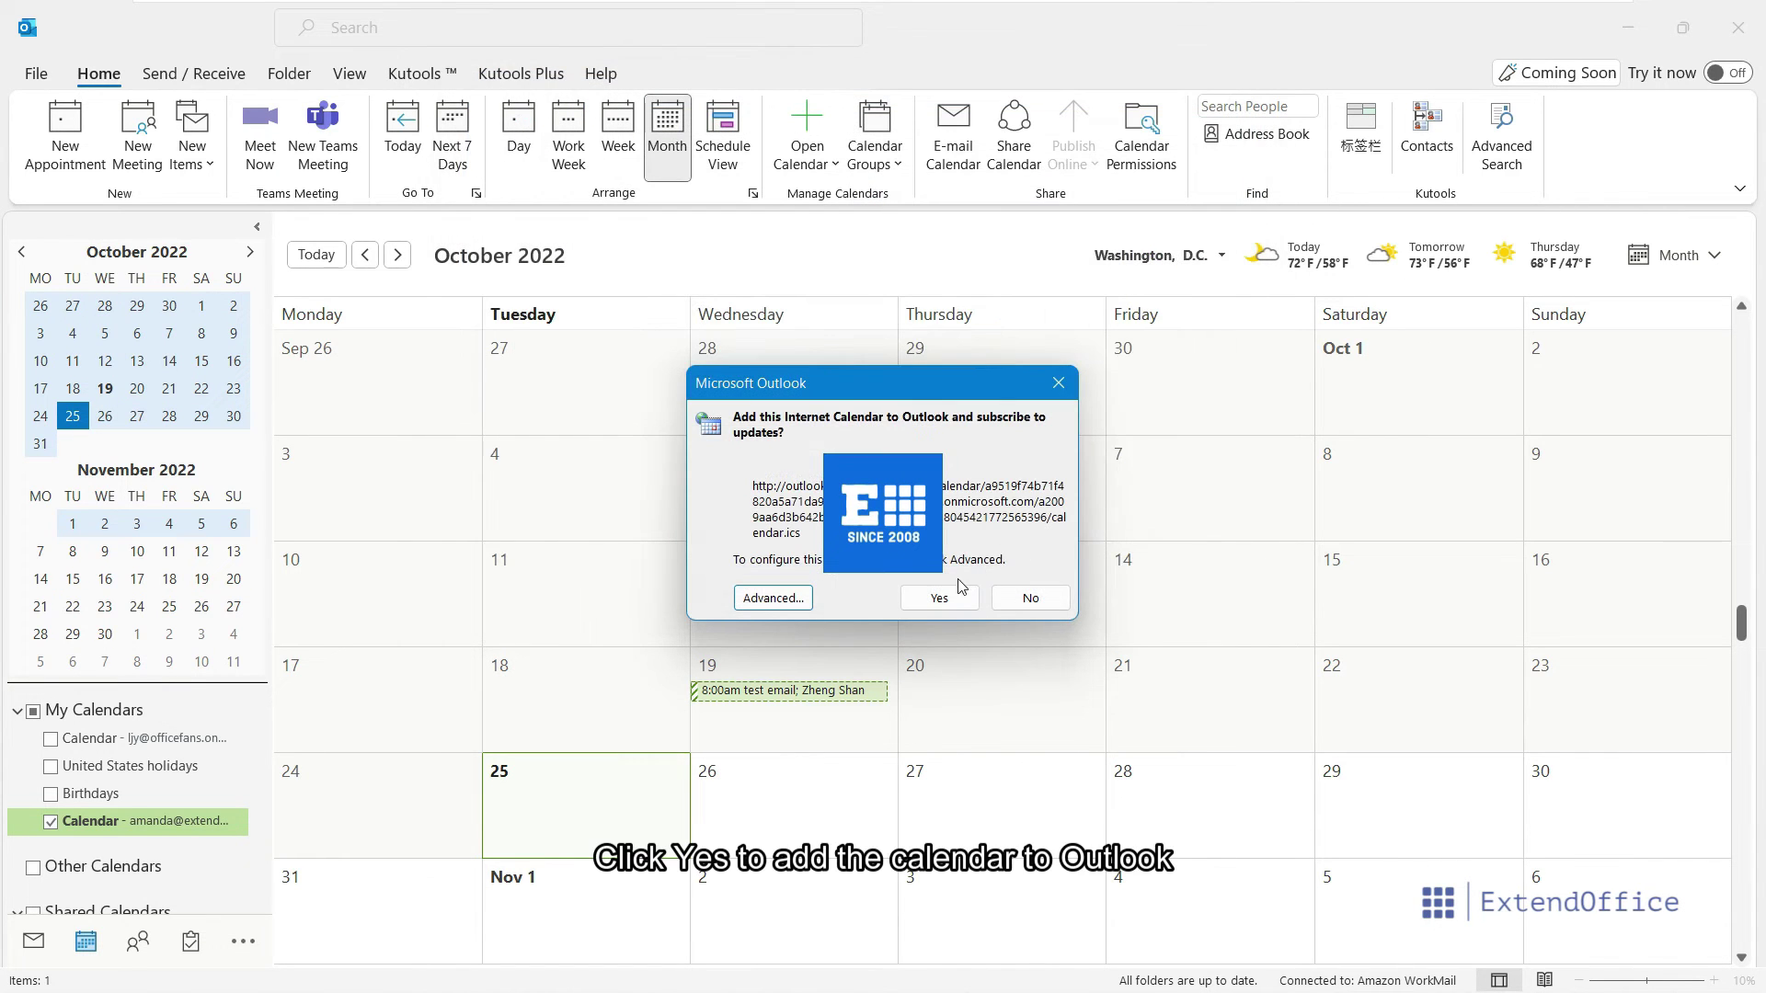
click(940, 598)
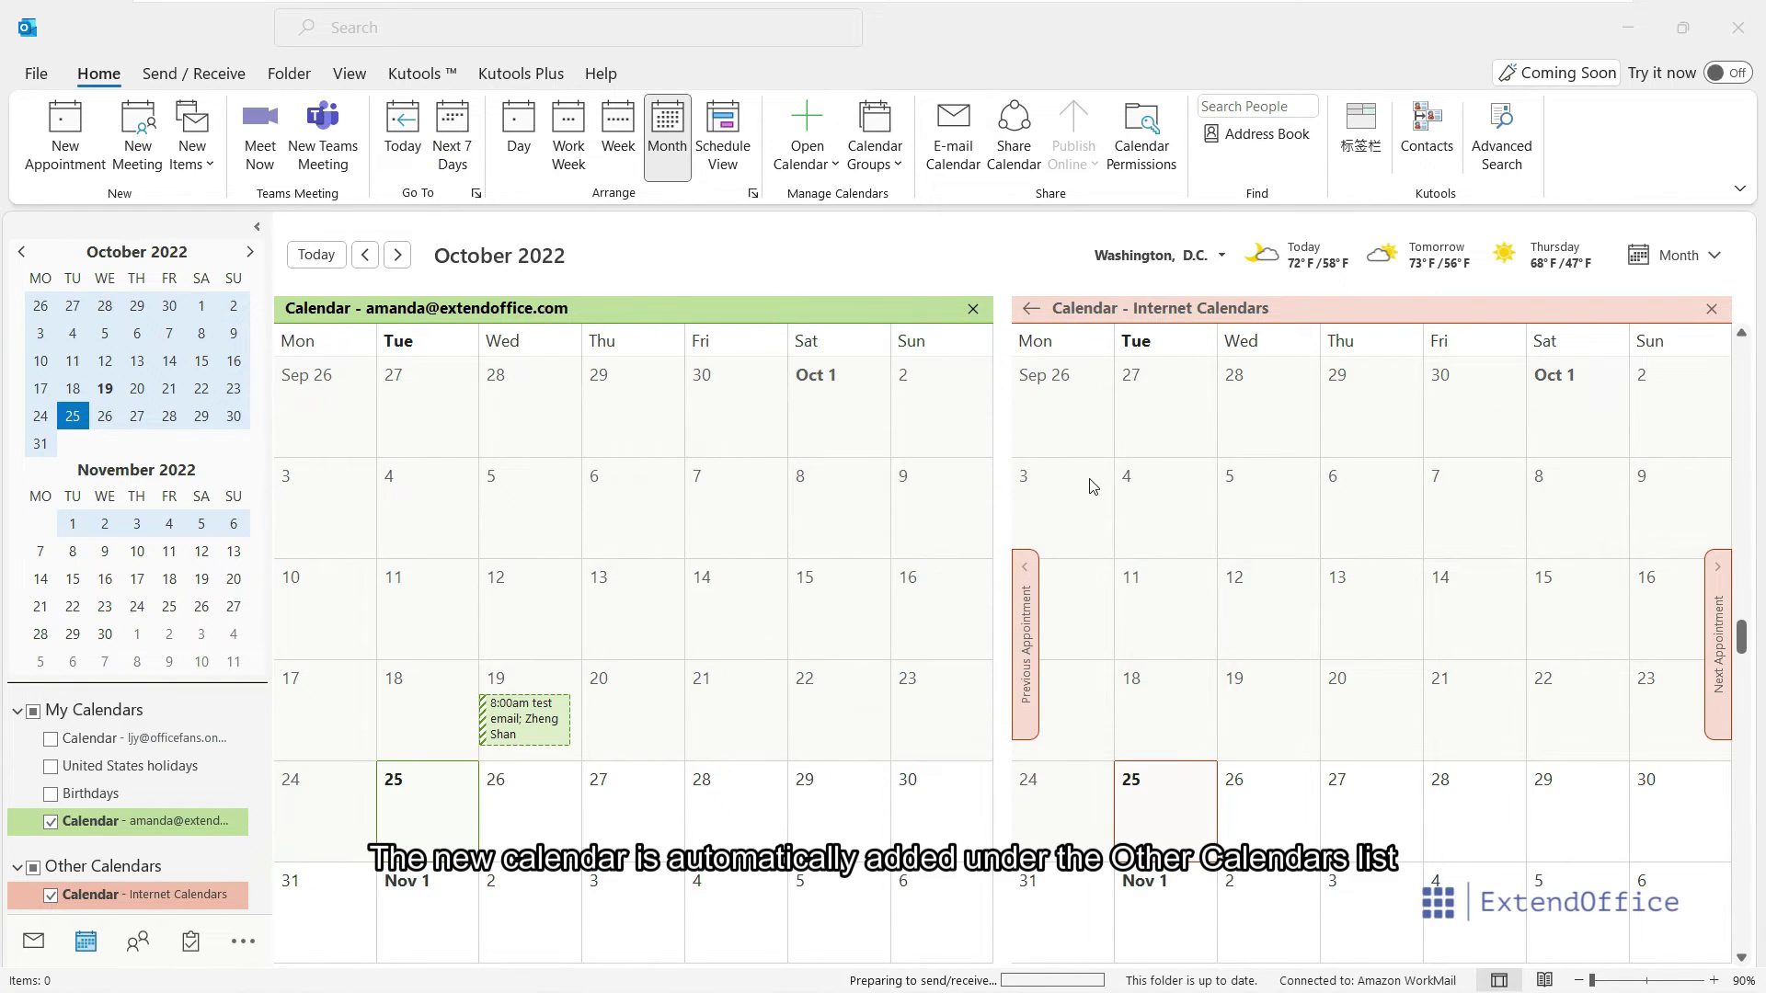
scroll(192, 833, down, 3)
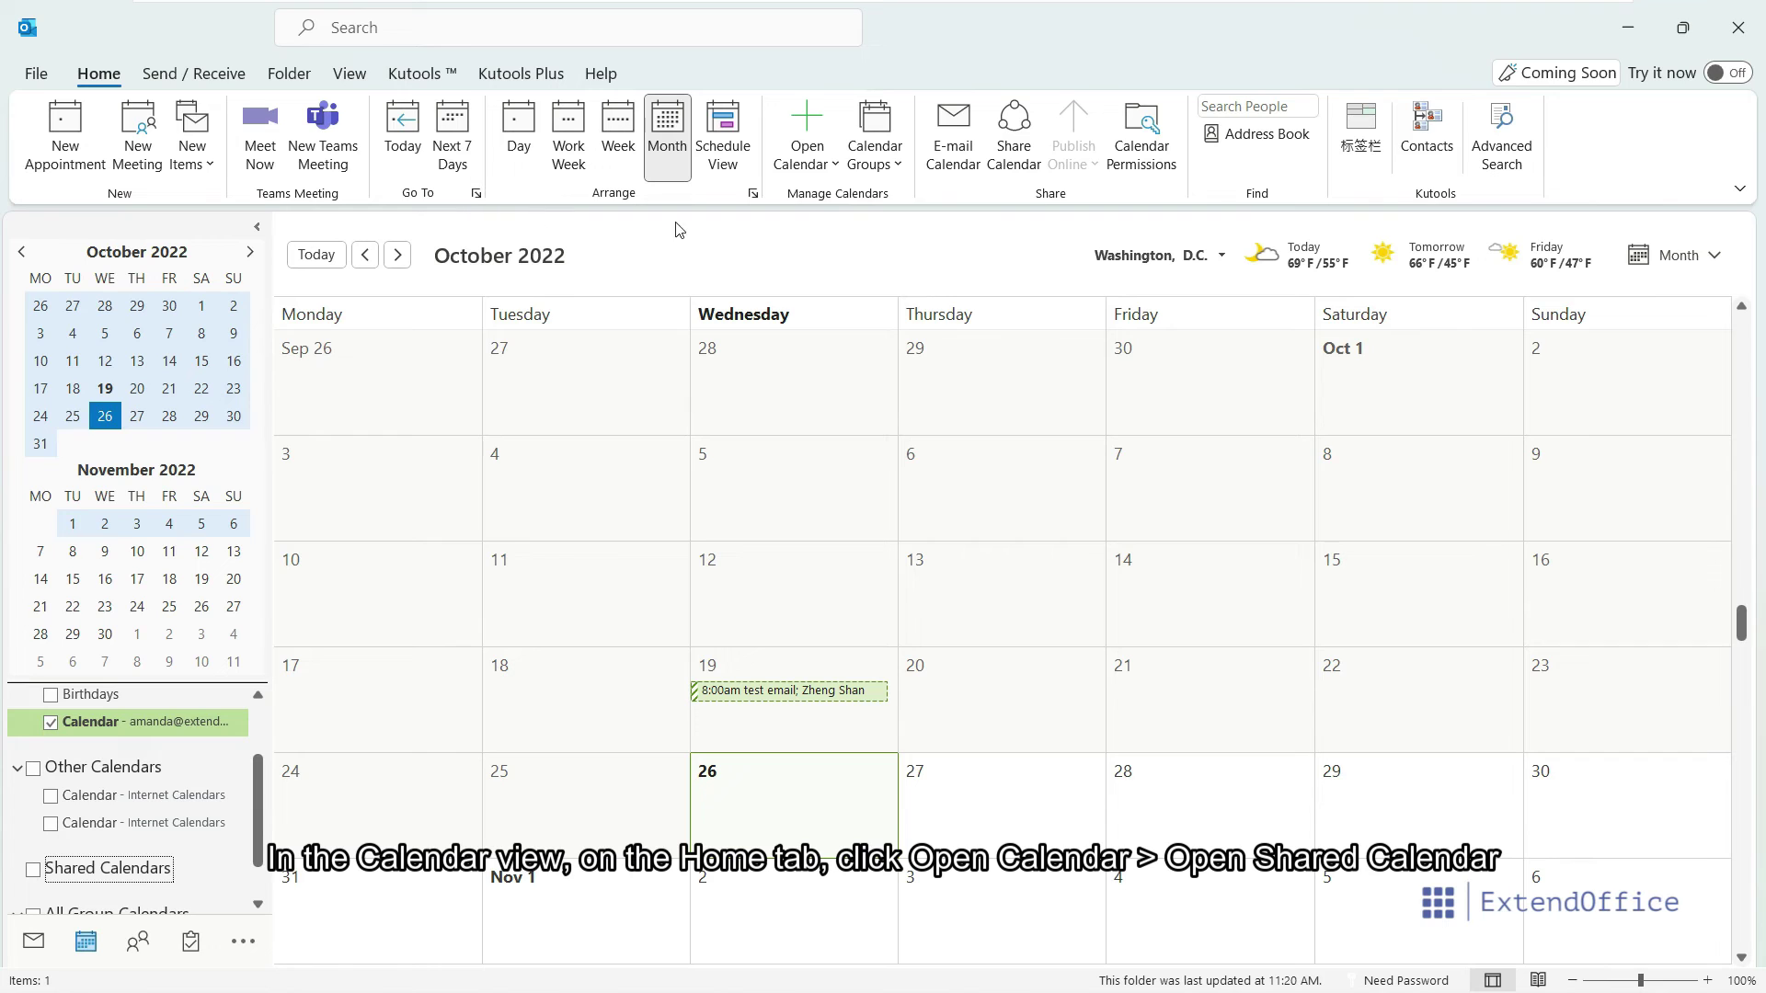
Start opening a shared calendar and browse the Global Address List for the colleague
click(816, 163)
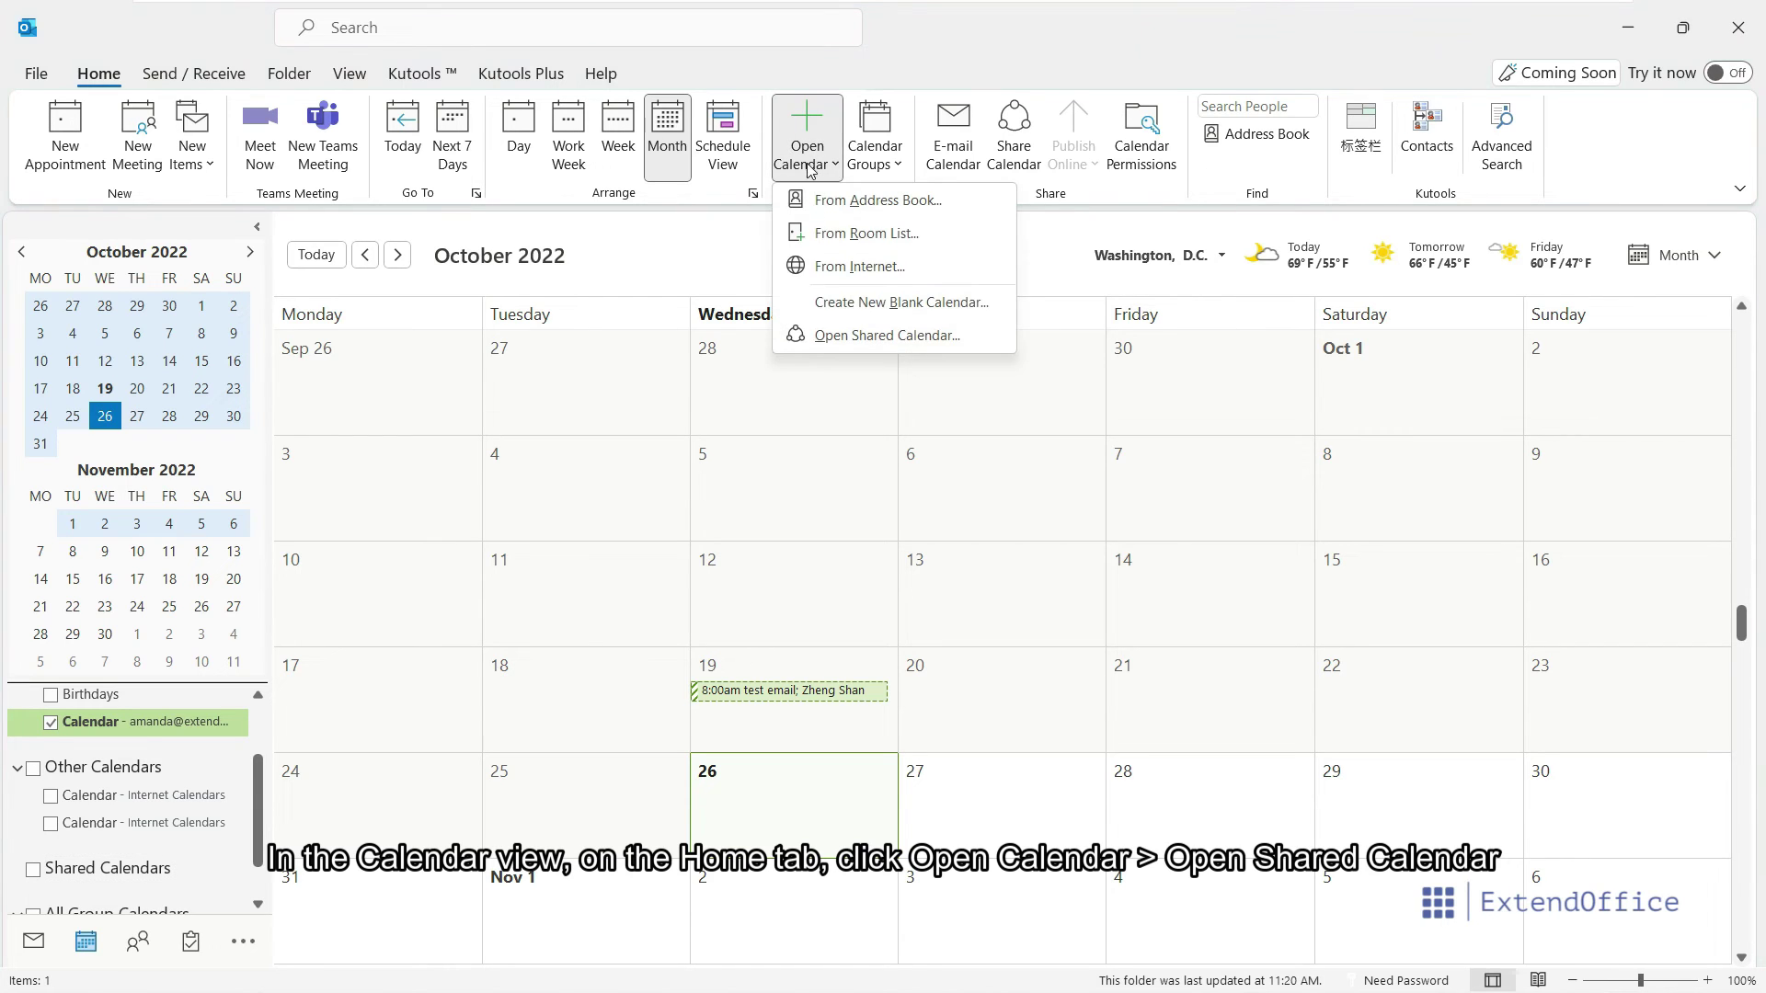
click(961, 336)
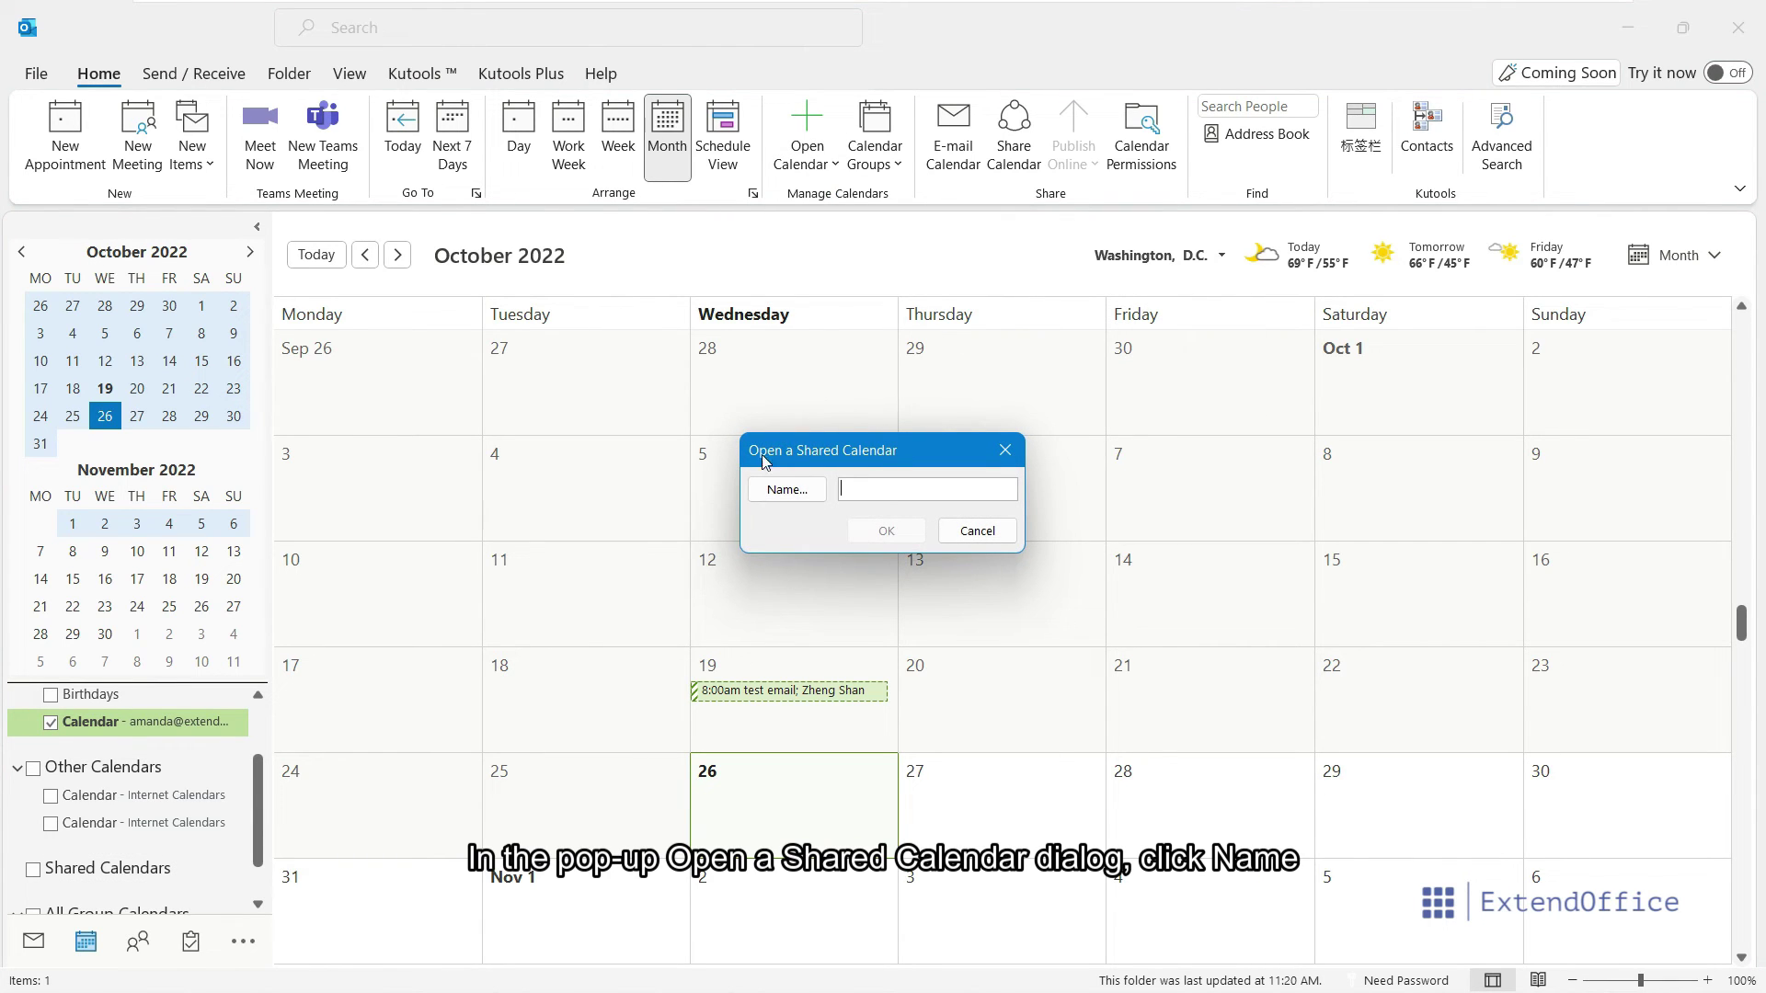
click(787, 490)
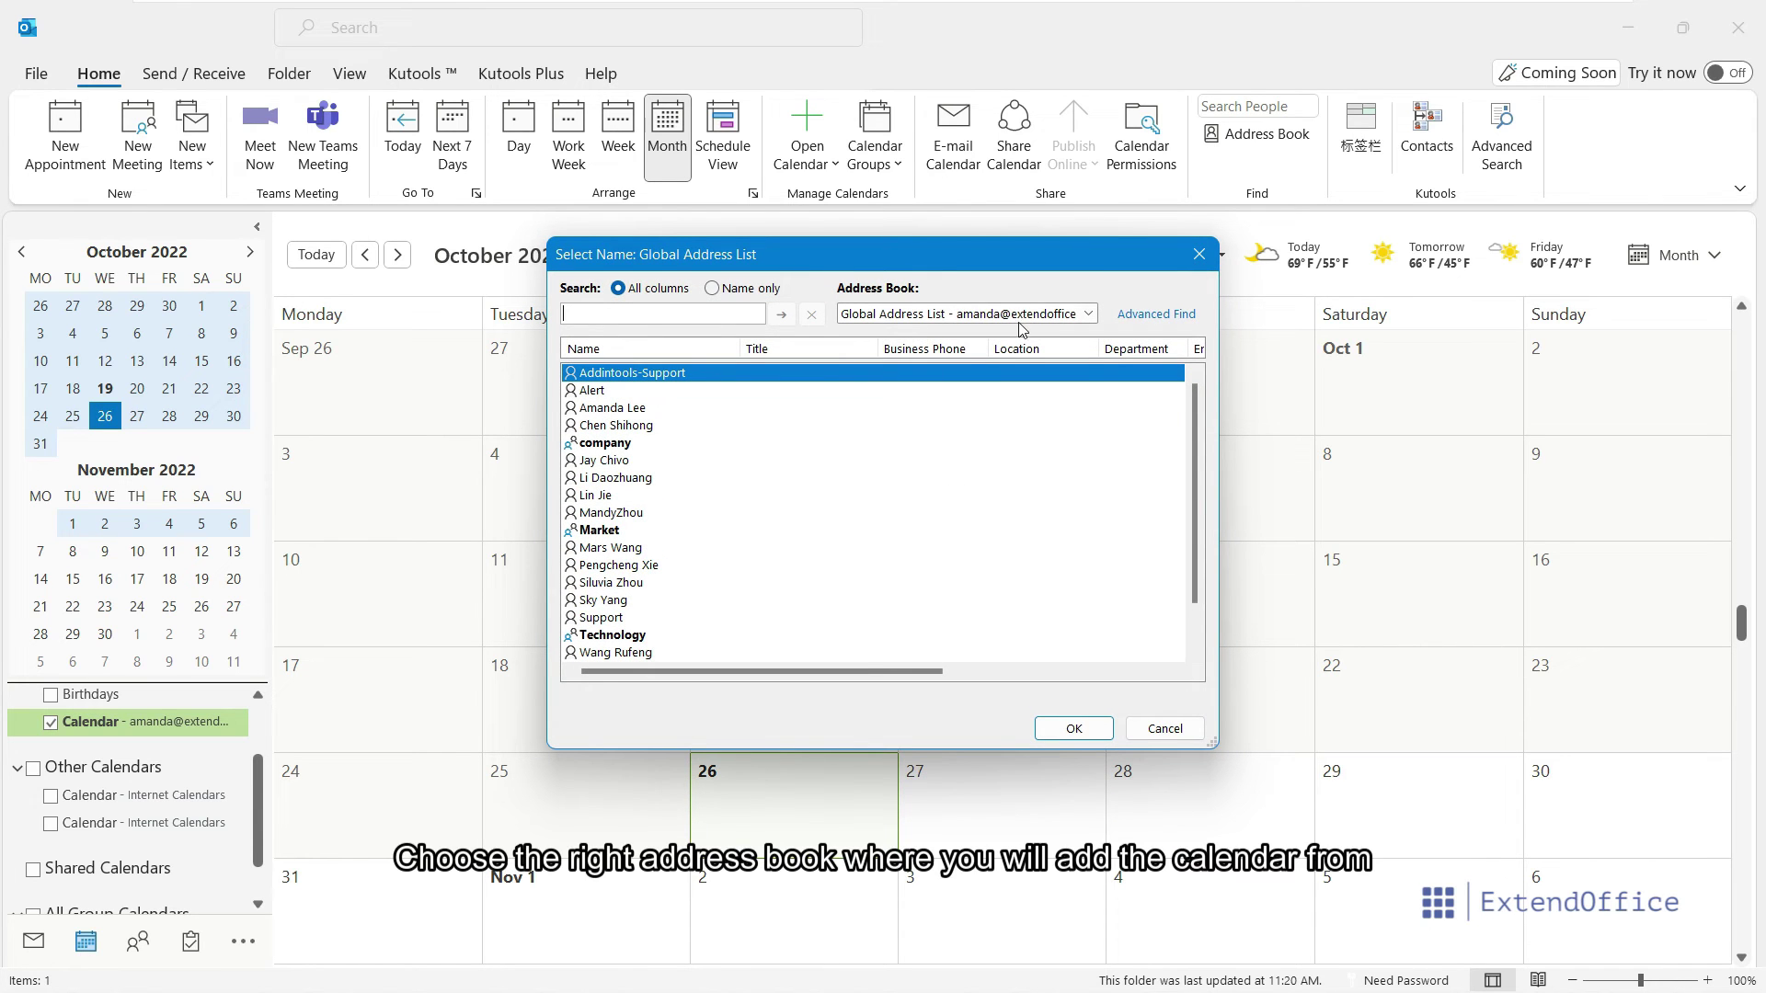
click(933, 322)
click(967, 548)
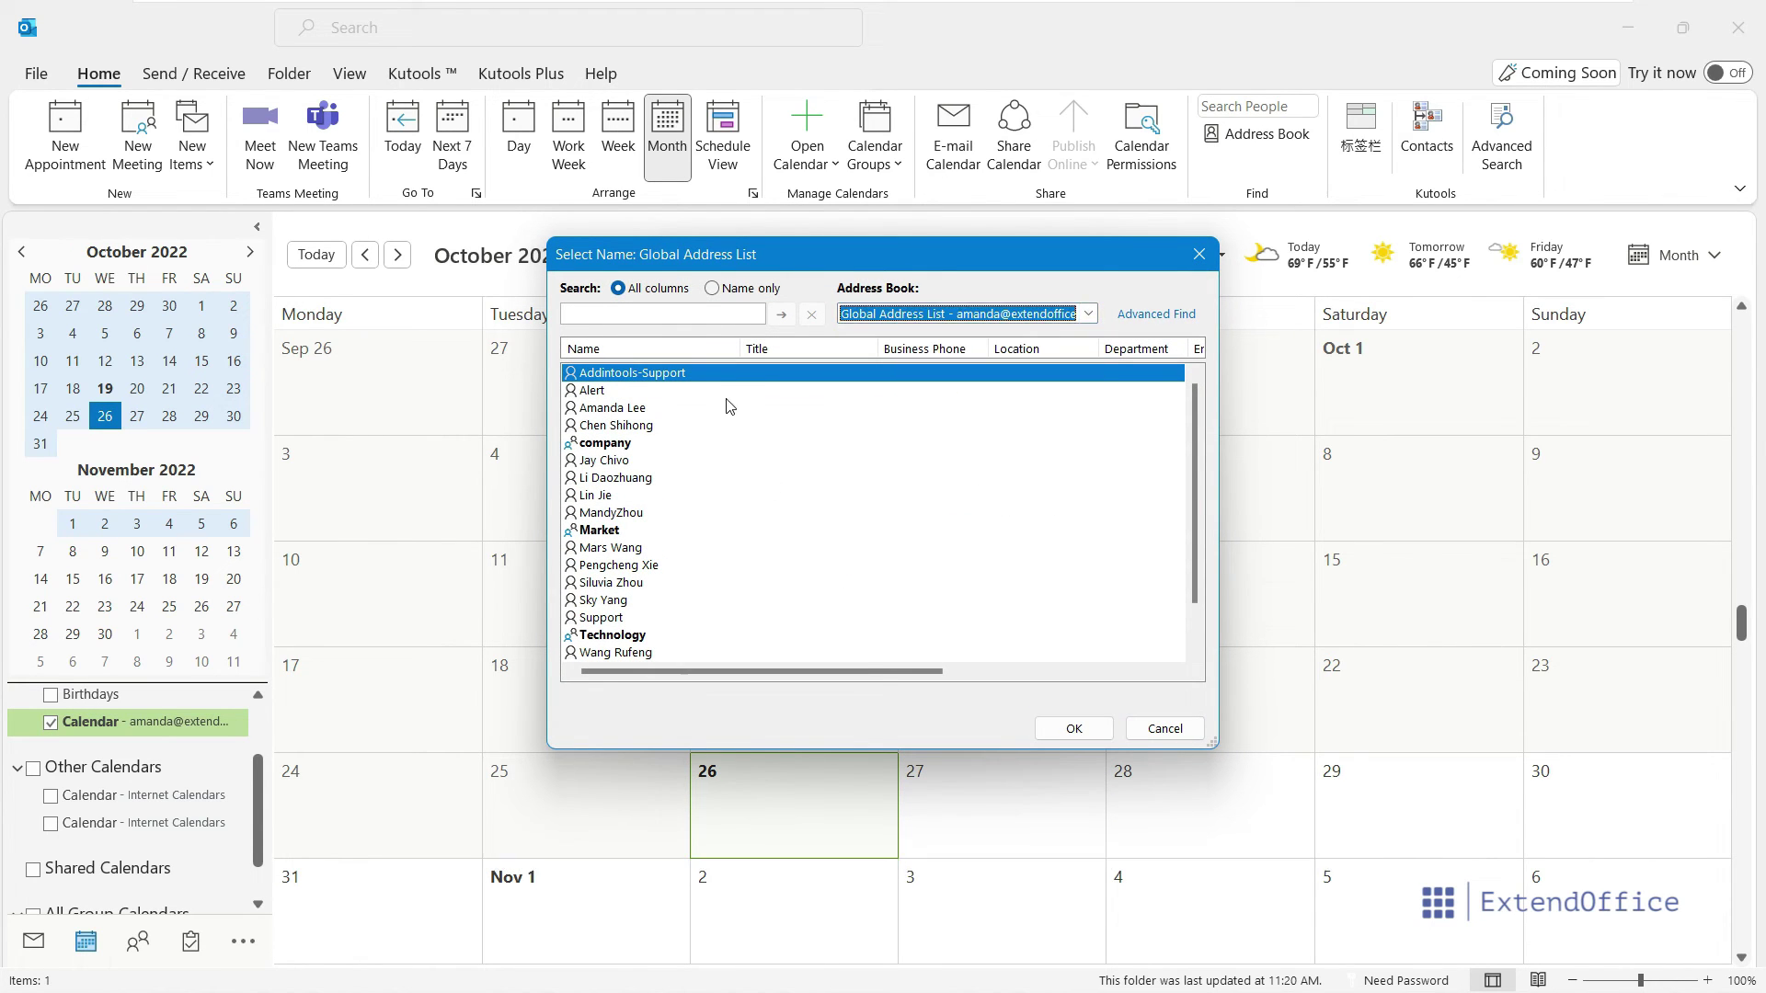
click(643, 317)
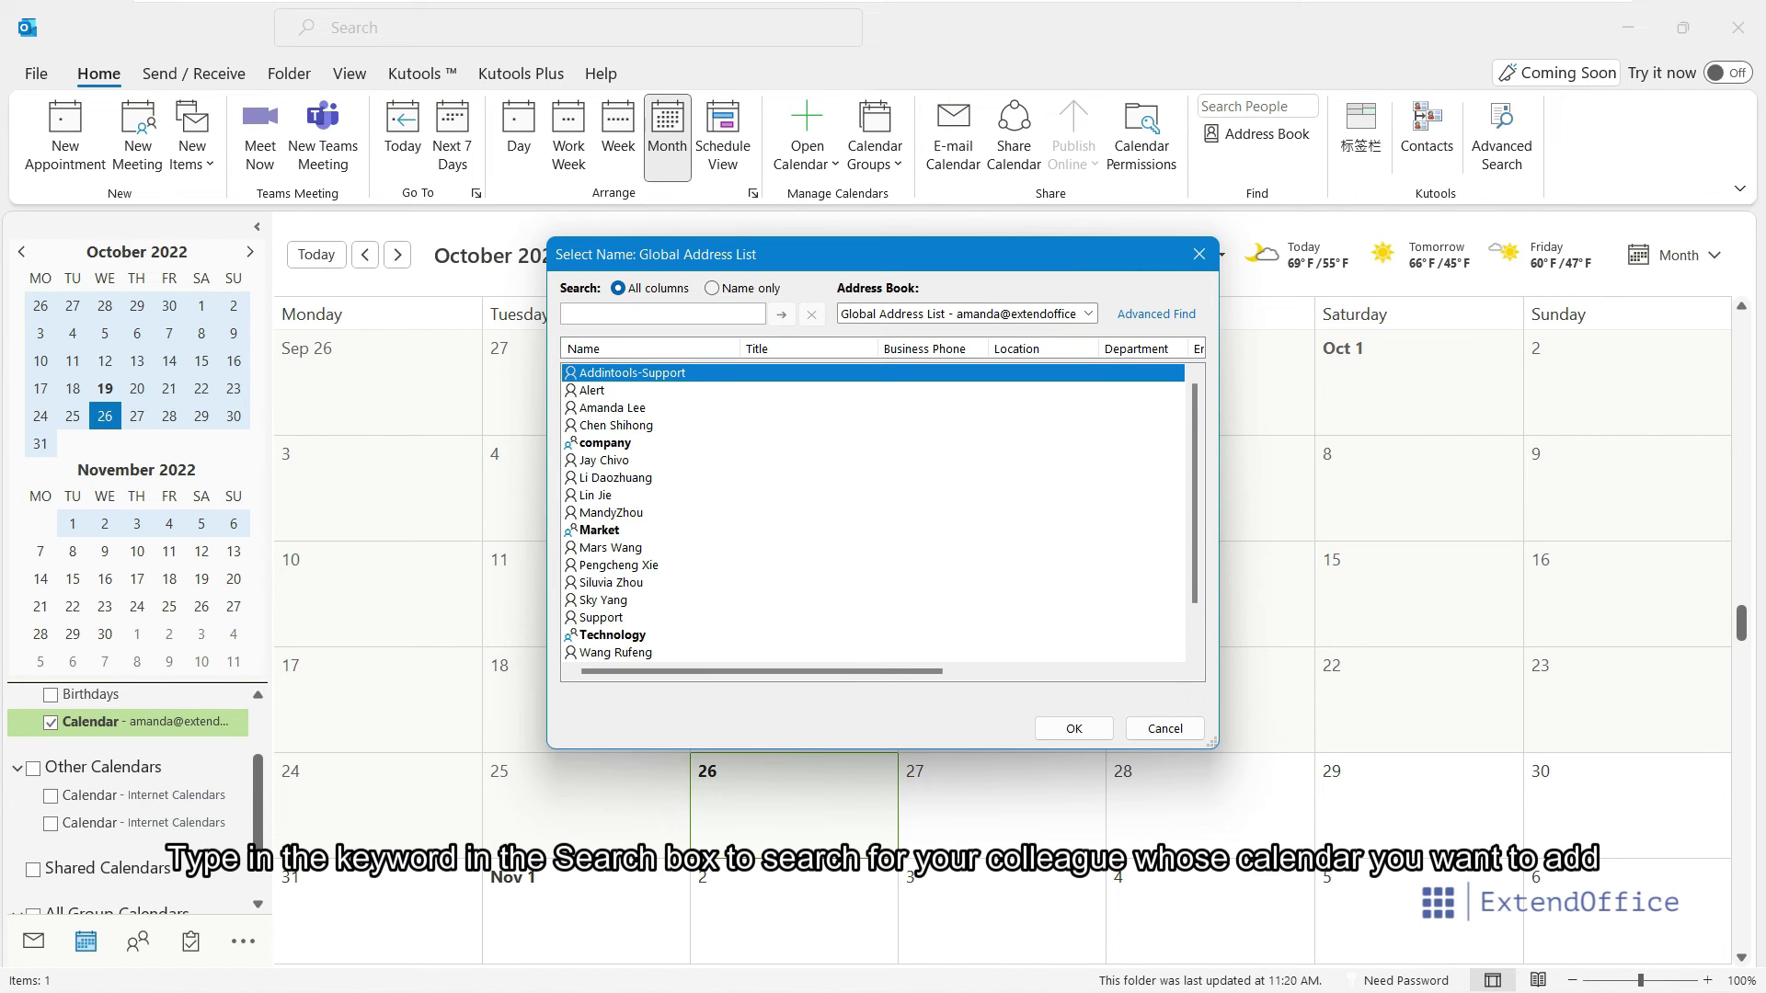
text(ma)
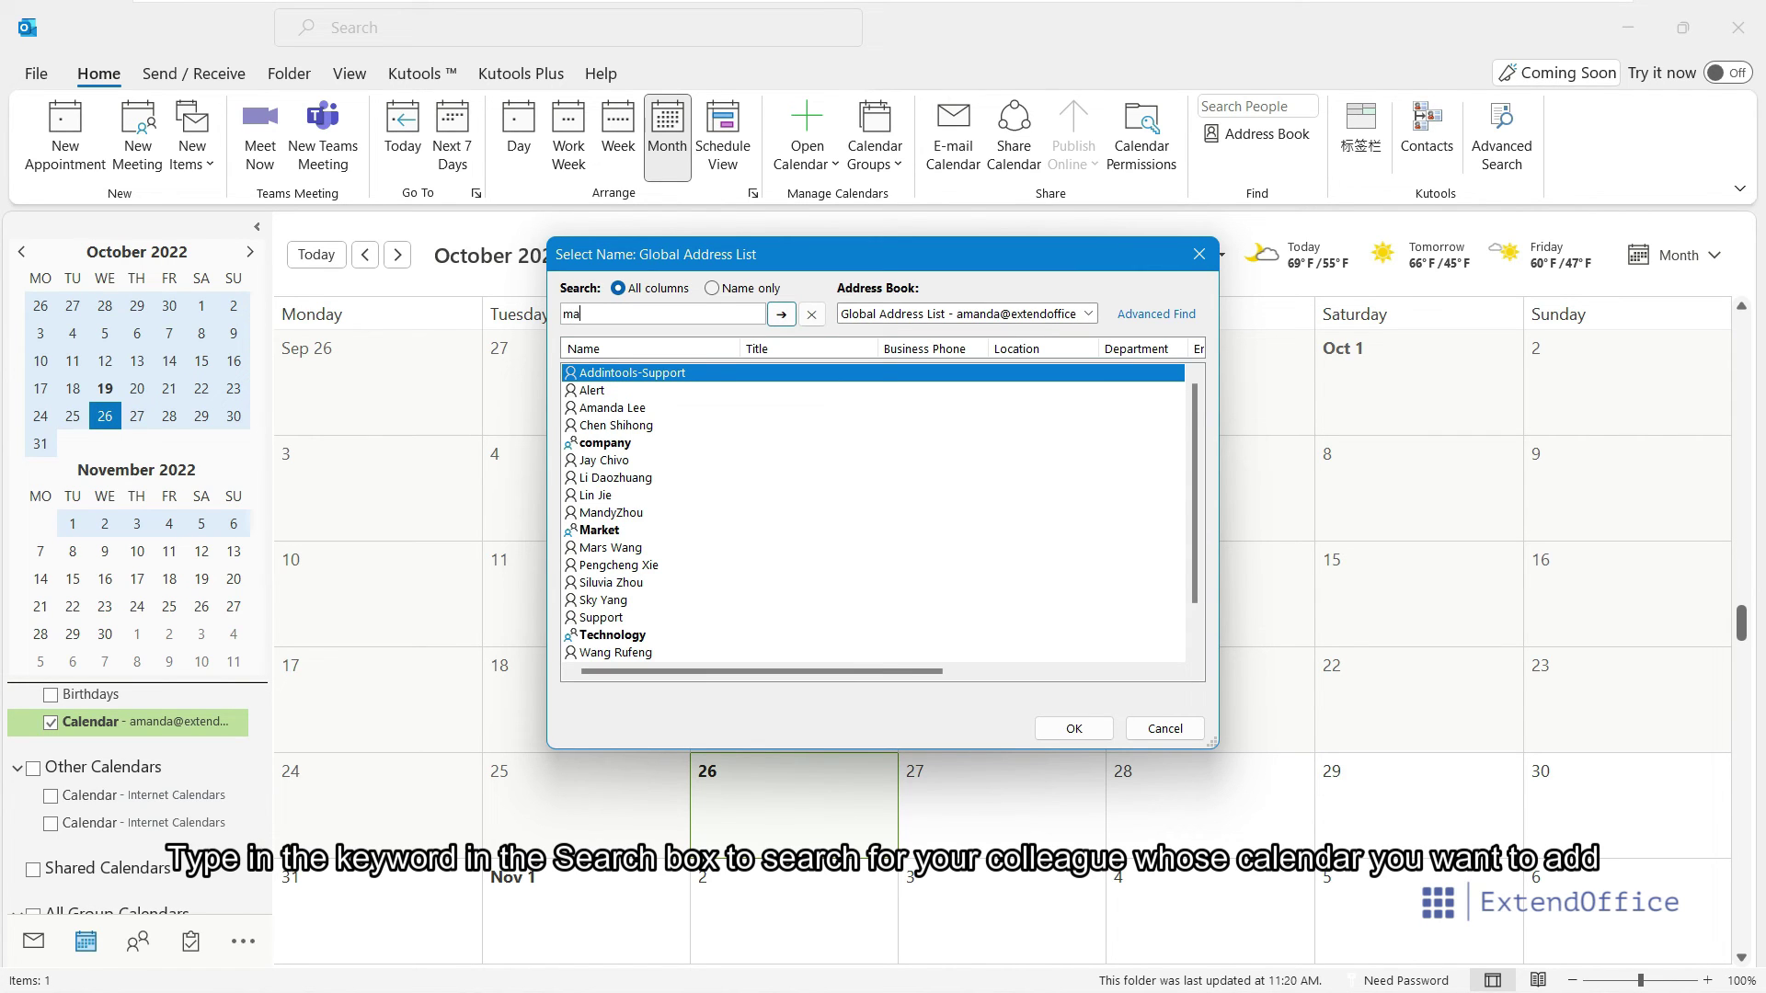
click(782, 315)
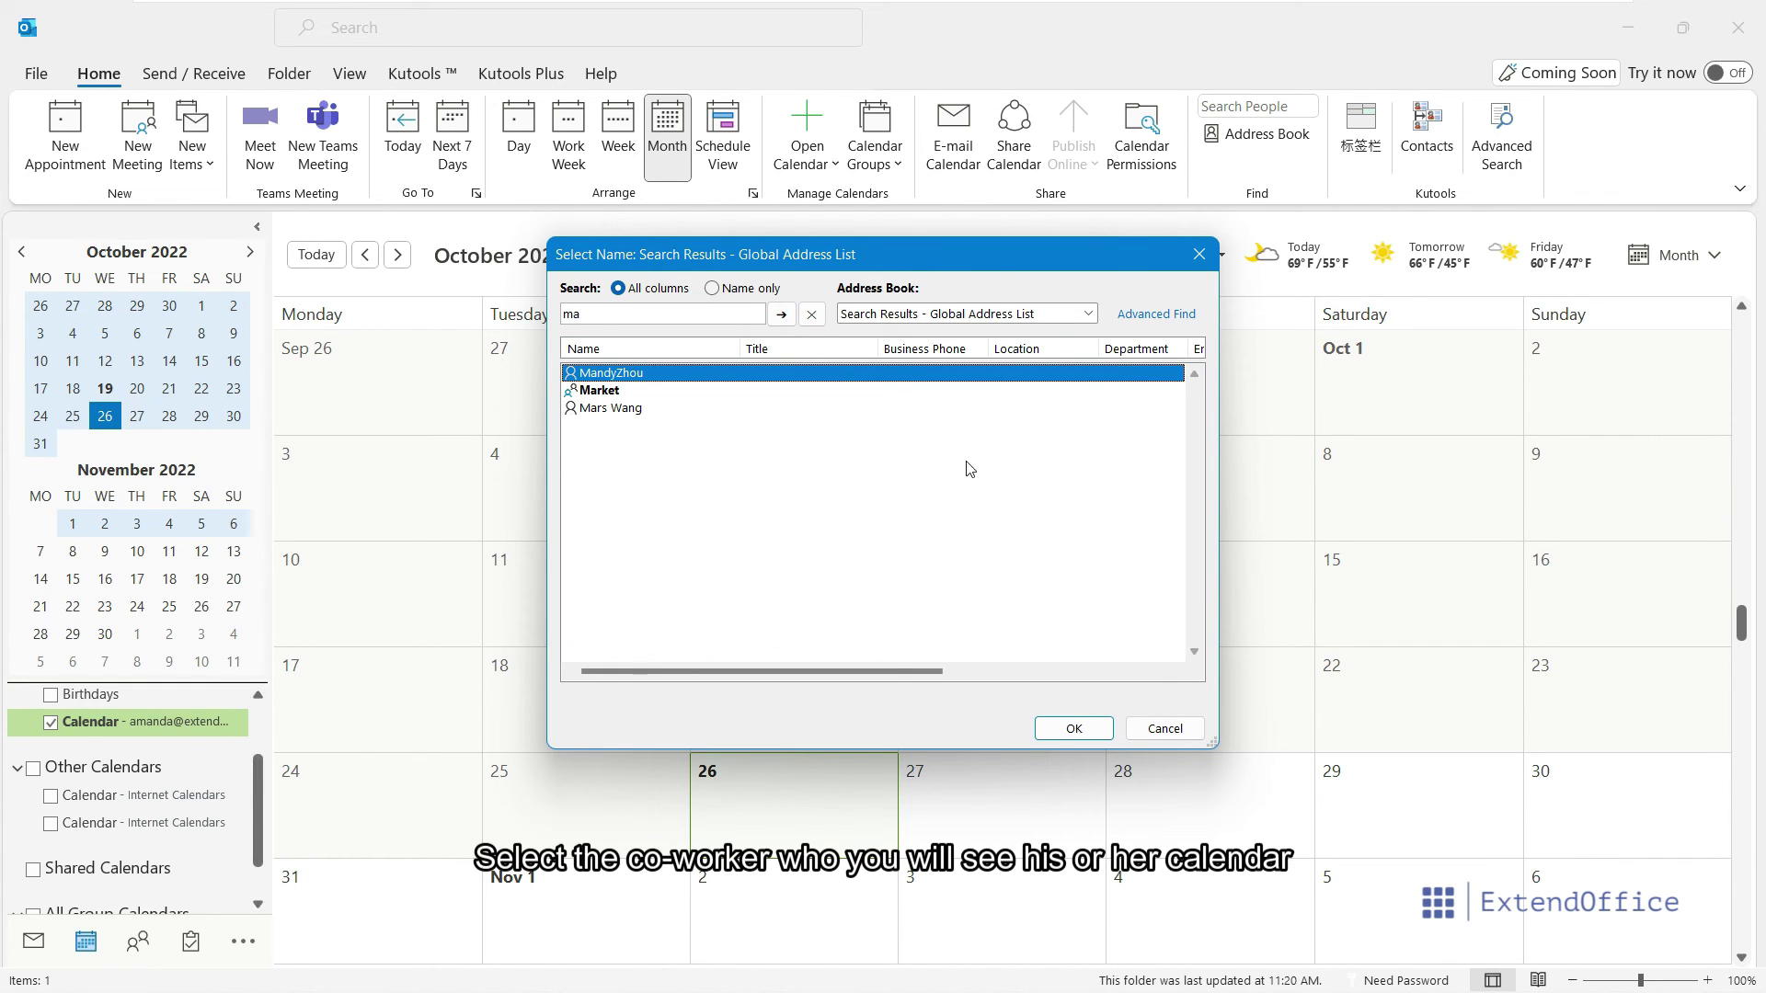
click(1074, 728)
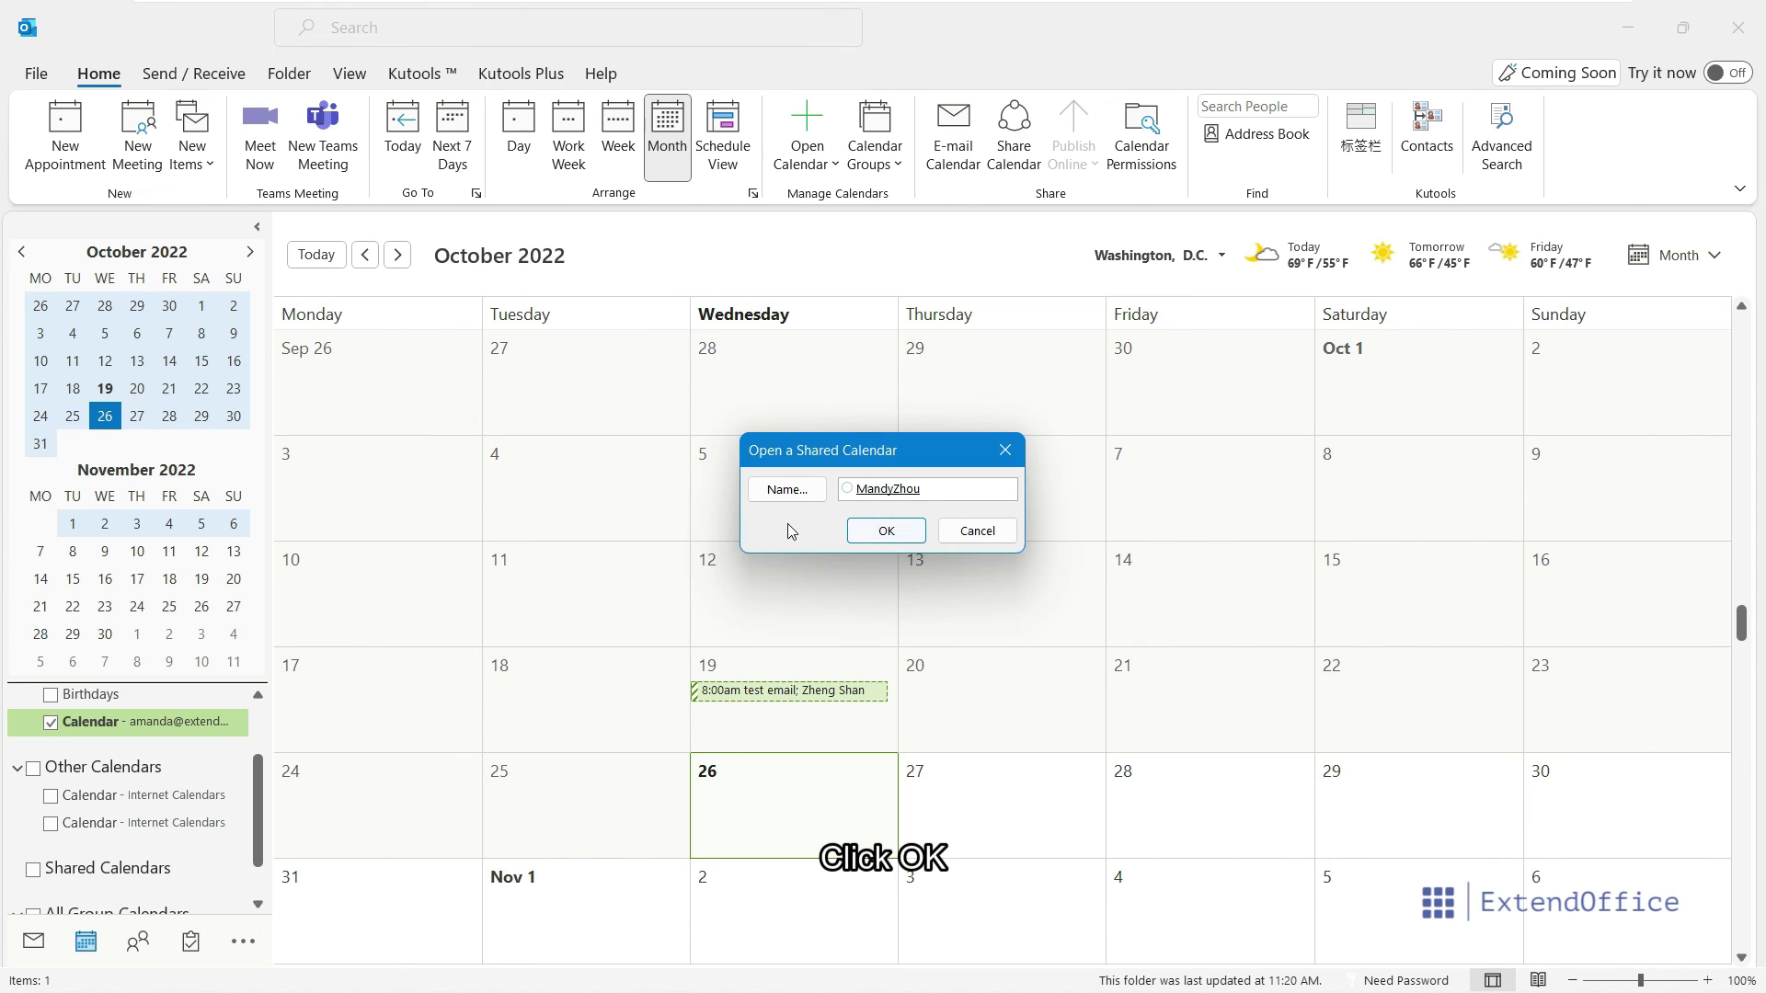
click(853, 531)
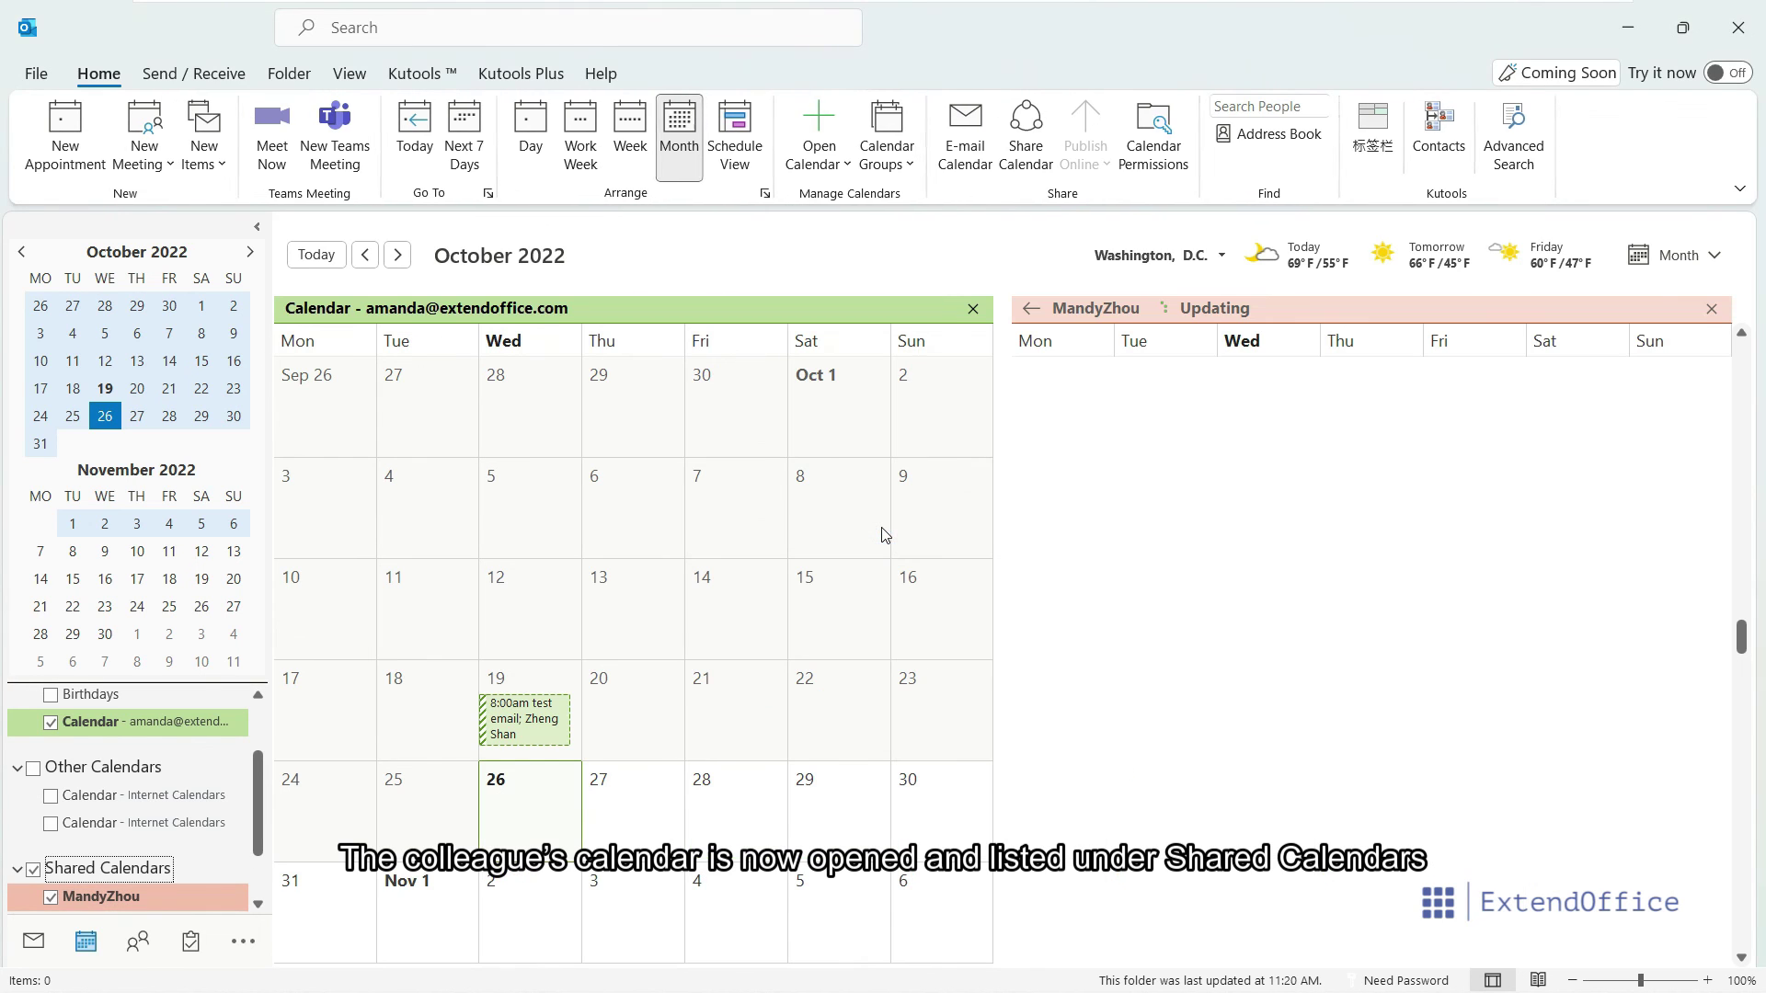